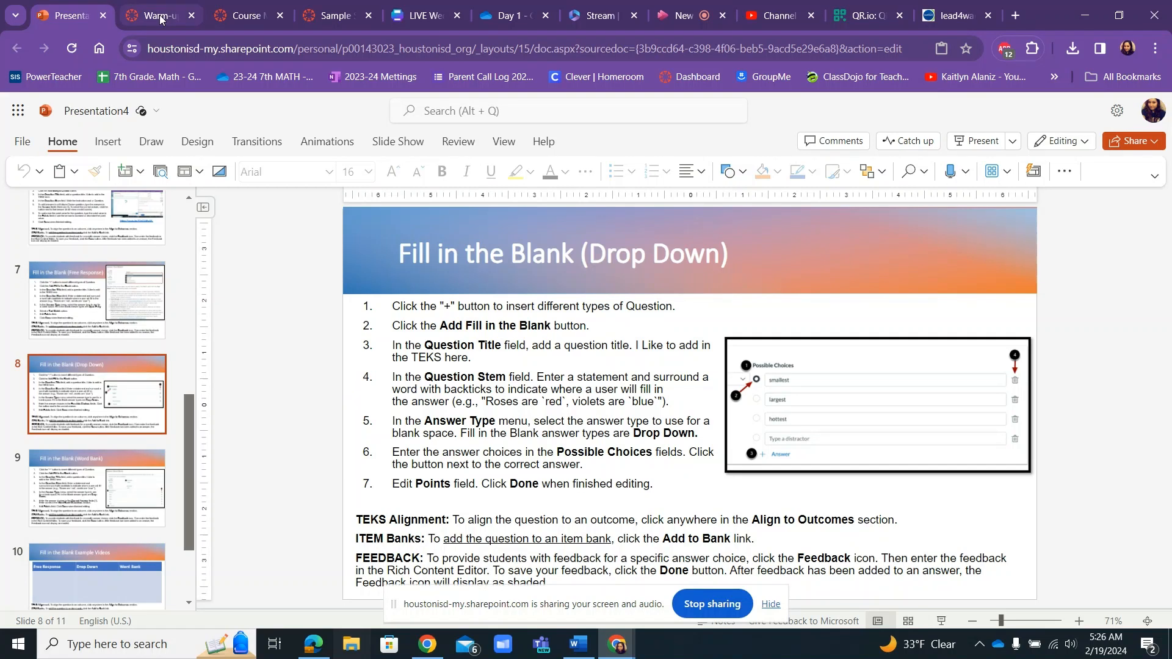
# Switch to the Warm-up quiz in Canvas and add a Fill in the Blank question after question 1.
pyautogui.click(160, 19)
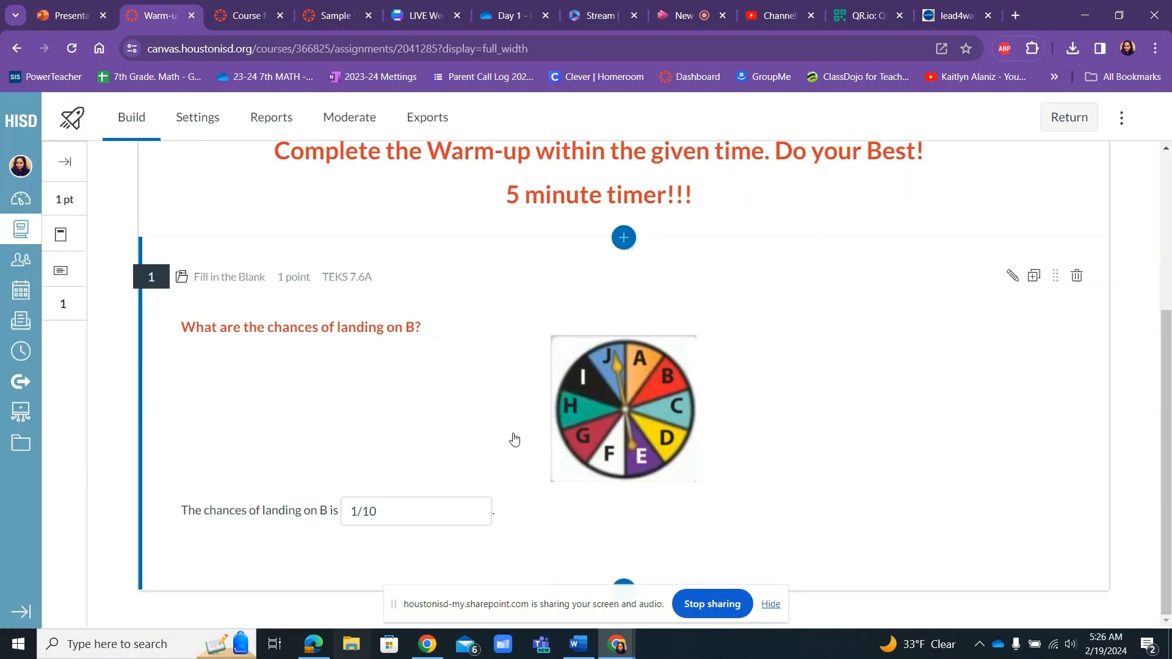
pyautogui.click(770, 605)
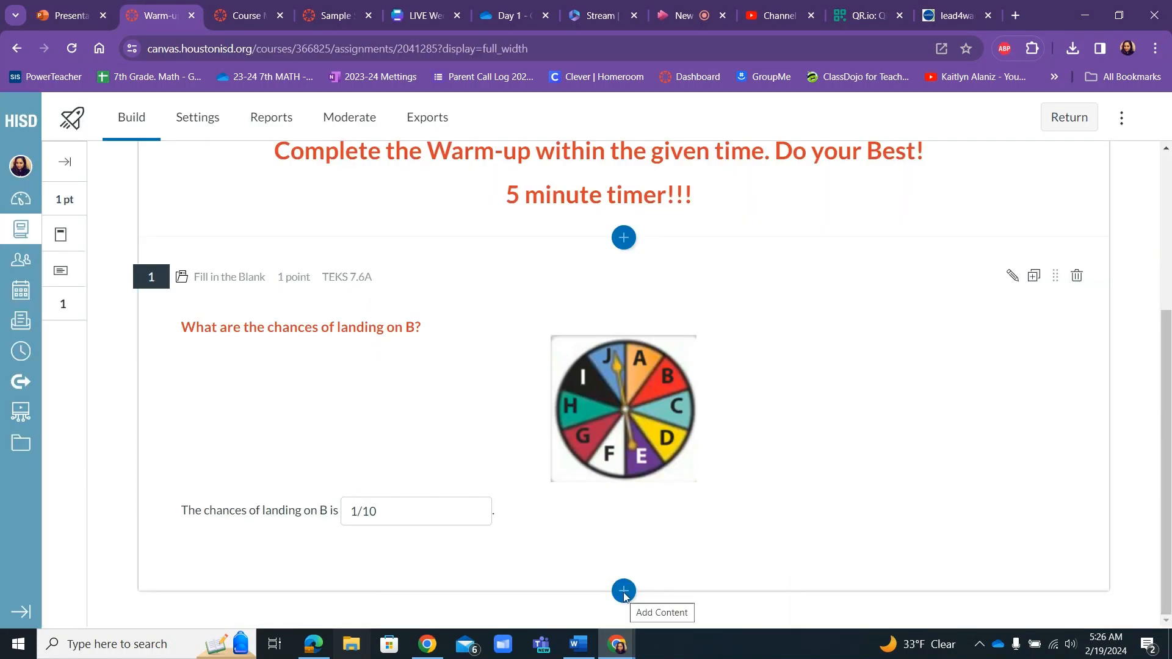
pyautogui.click(624, 592)
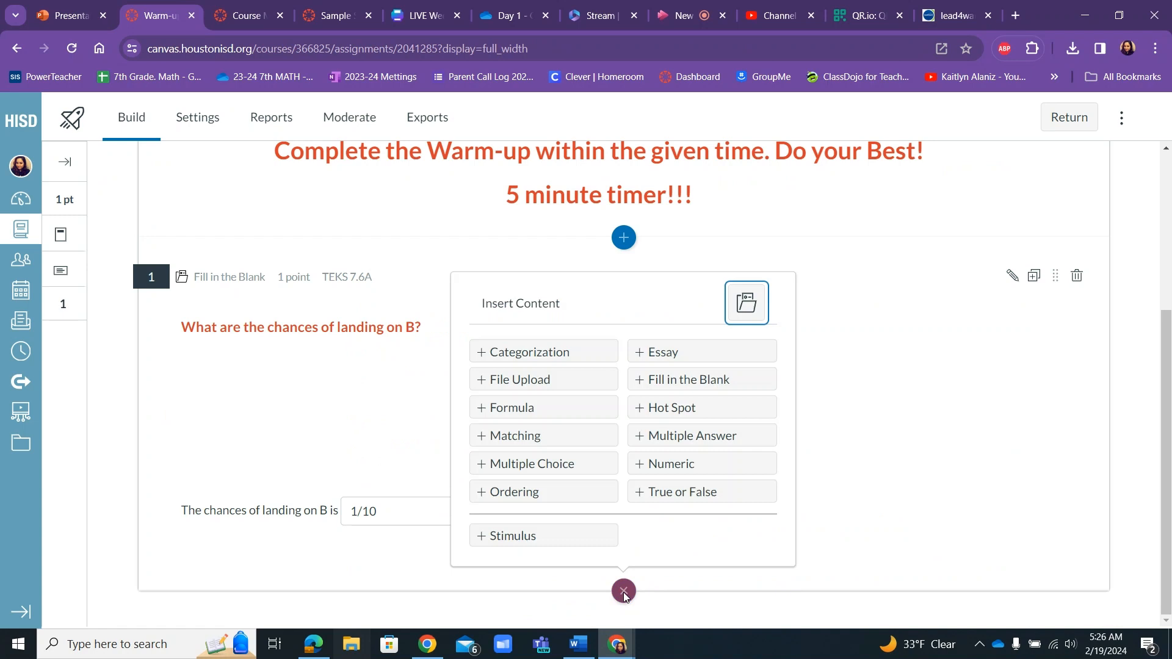
pyautogui.click(711, 388)
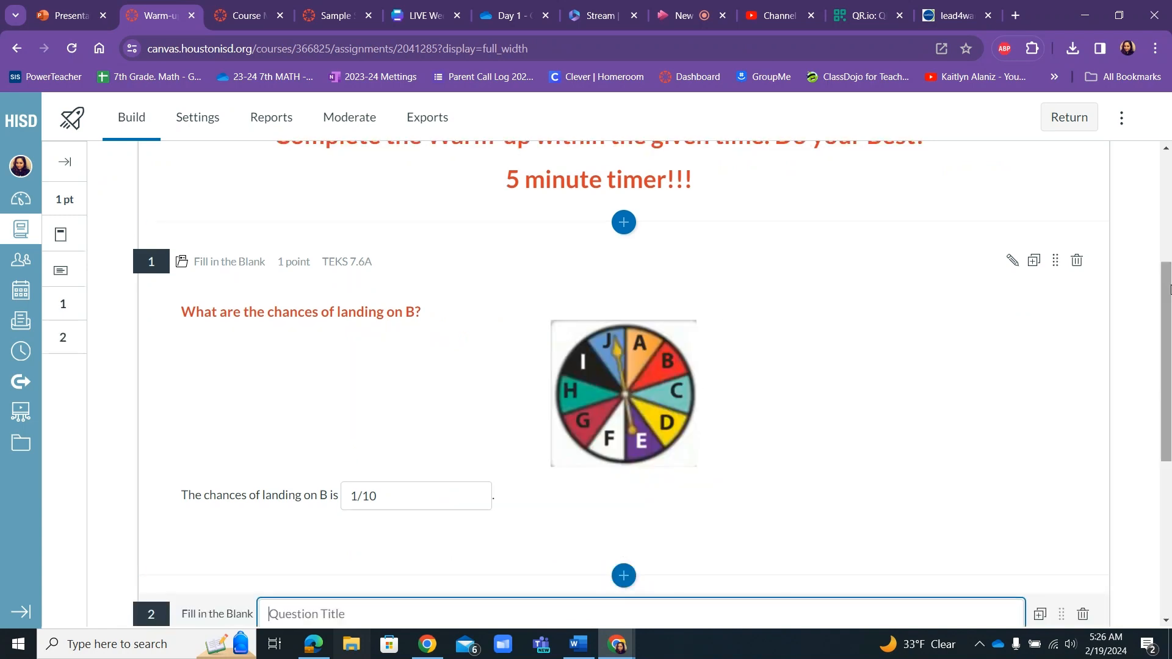
# Title the new Fill in the Blank question "TEKS 7.6A".
pyautogui.moveTo(1168, 290); pyautogui.dragTo(1159, 450)
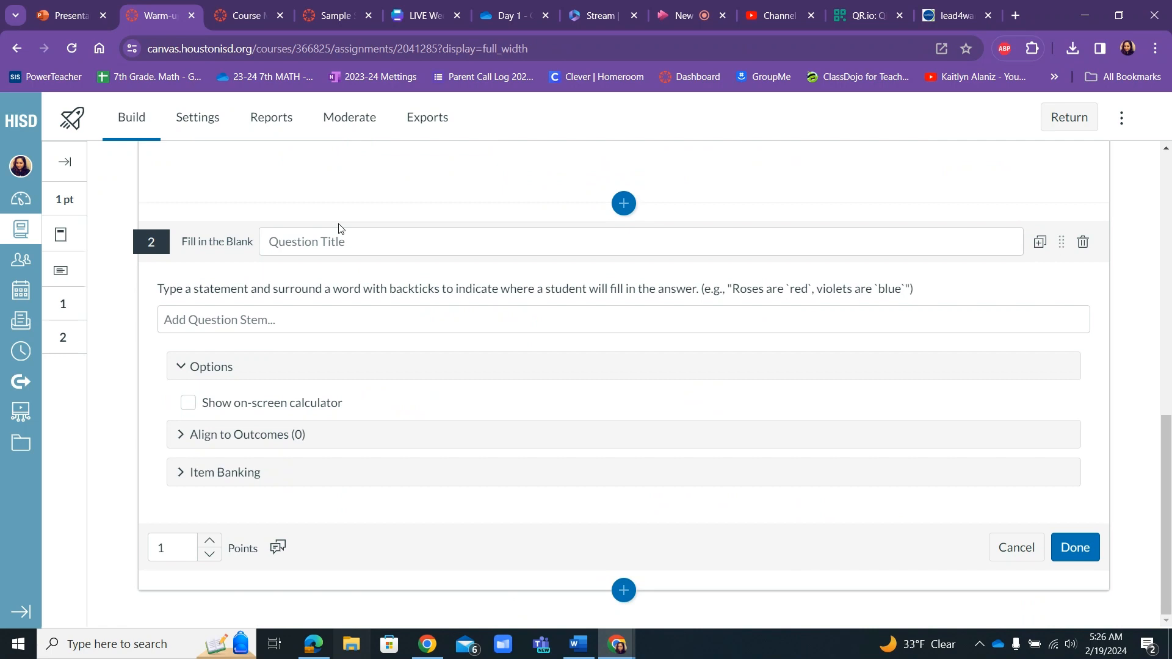
pyautogui.click(315, 244)
pyautogui.write('T')
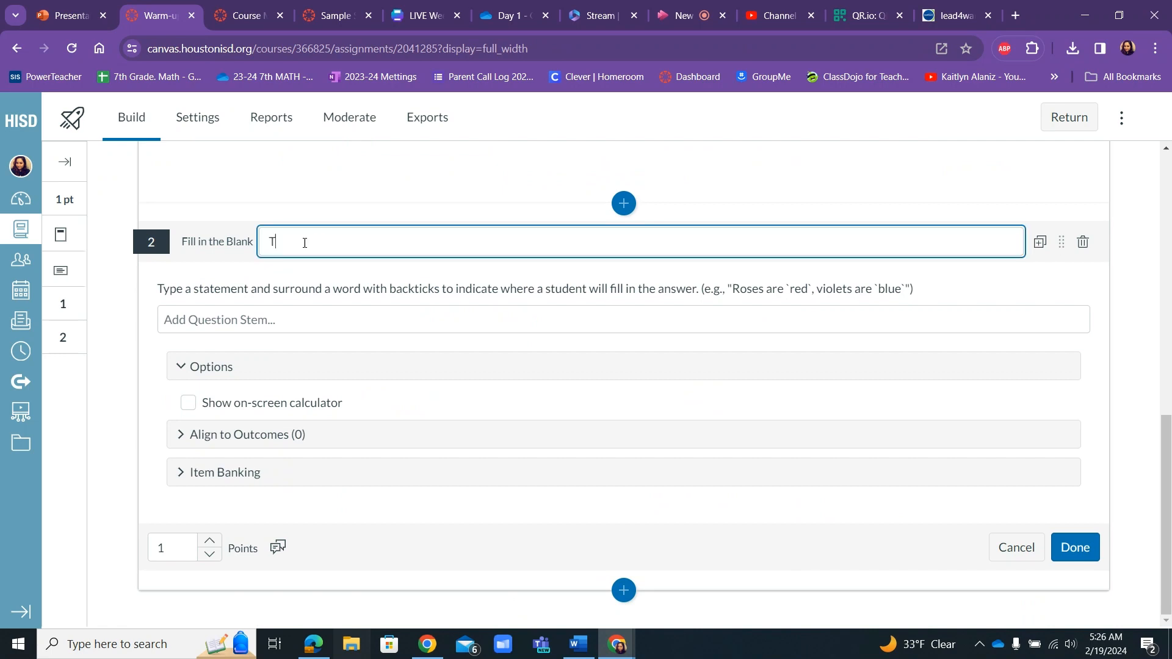
pyautogui.write('EKS 7.6A')
# Upload the W2 spinner image from the Warm-up folder into the question stem.
pyautogui.click(236, 339)
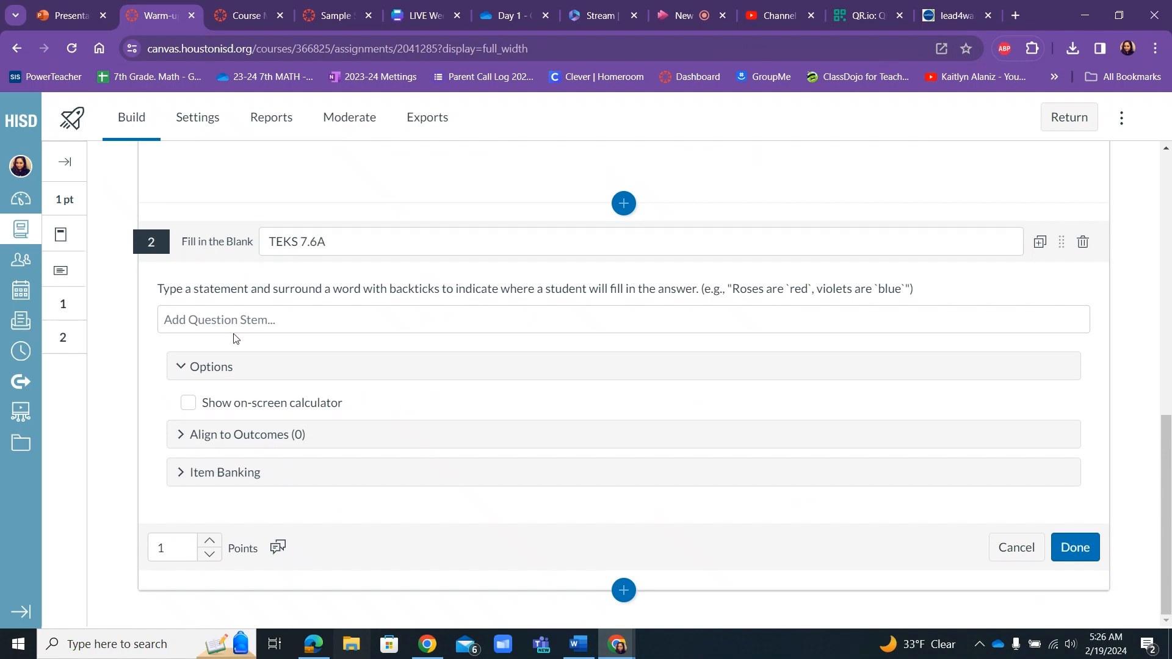
pyautogui.click(232, 320)
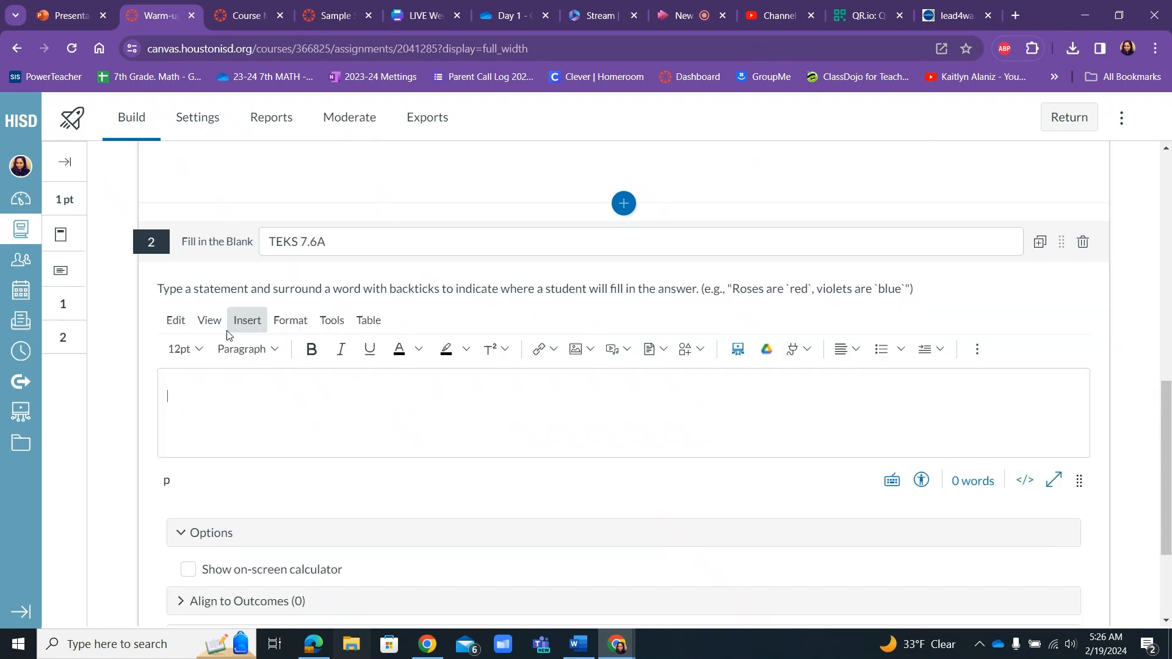
pyautogui.click(576, 350)
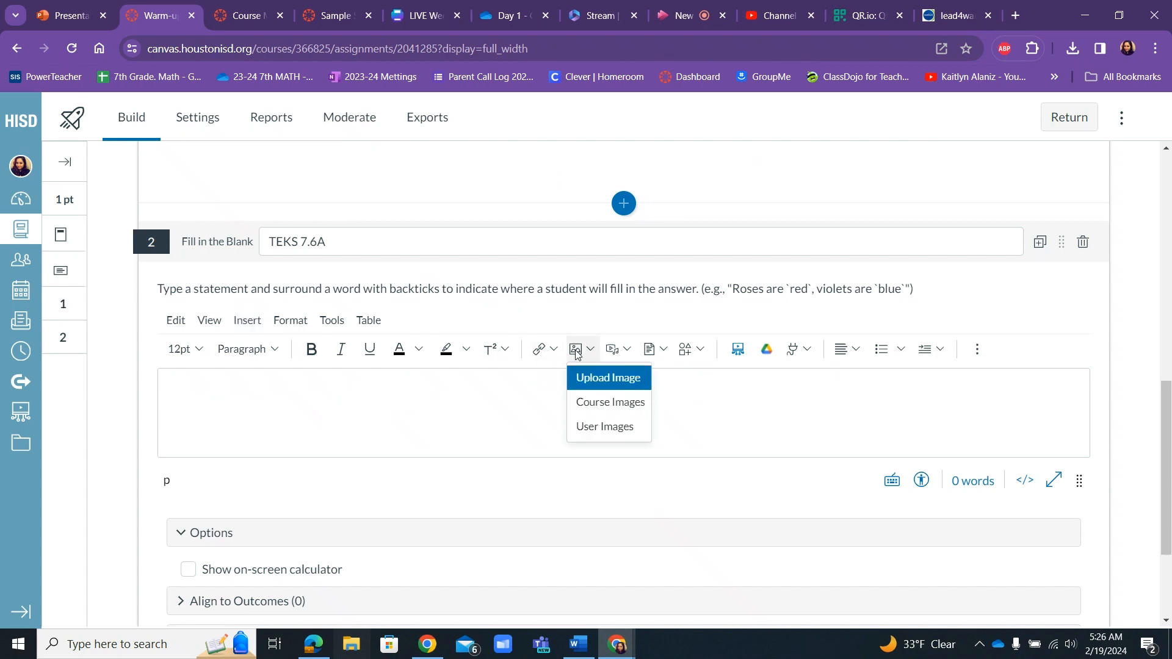
pyautogui.click(583, 378)
pyautogui.click(586, 386)
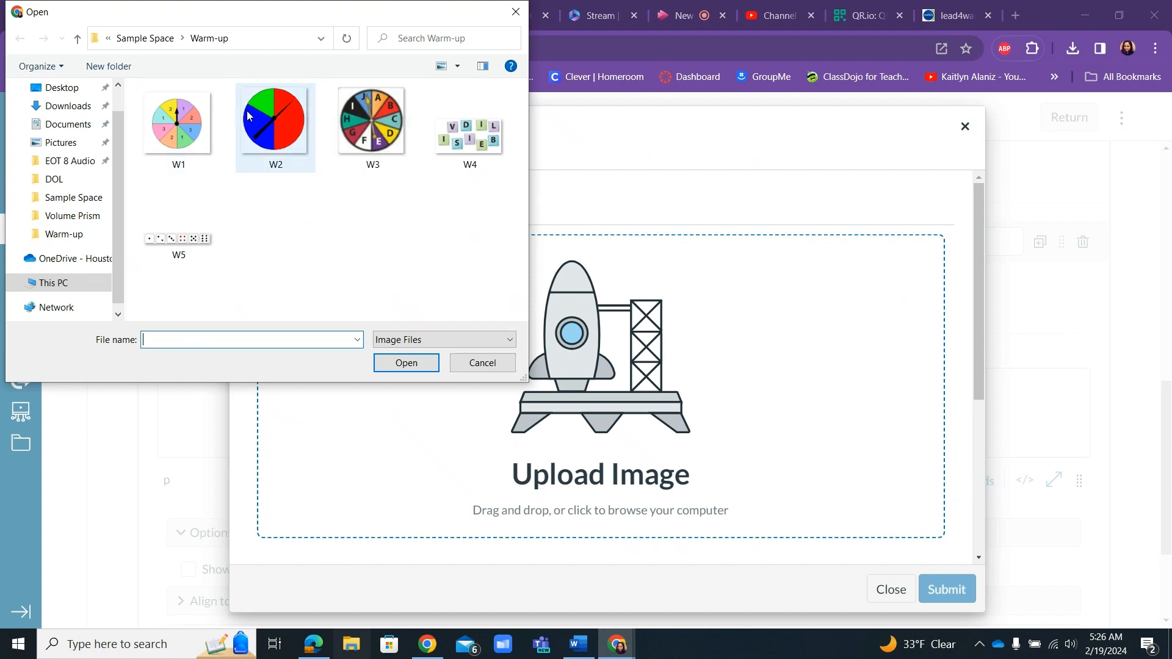
pyautogui.click(287, 138)
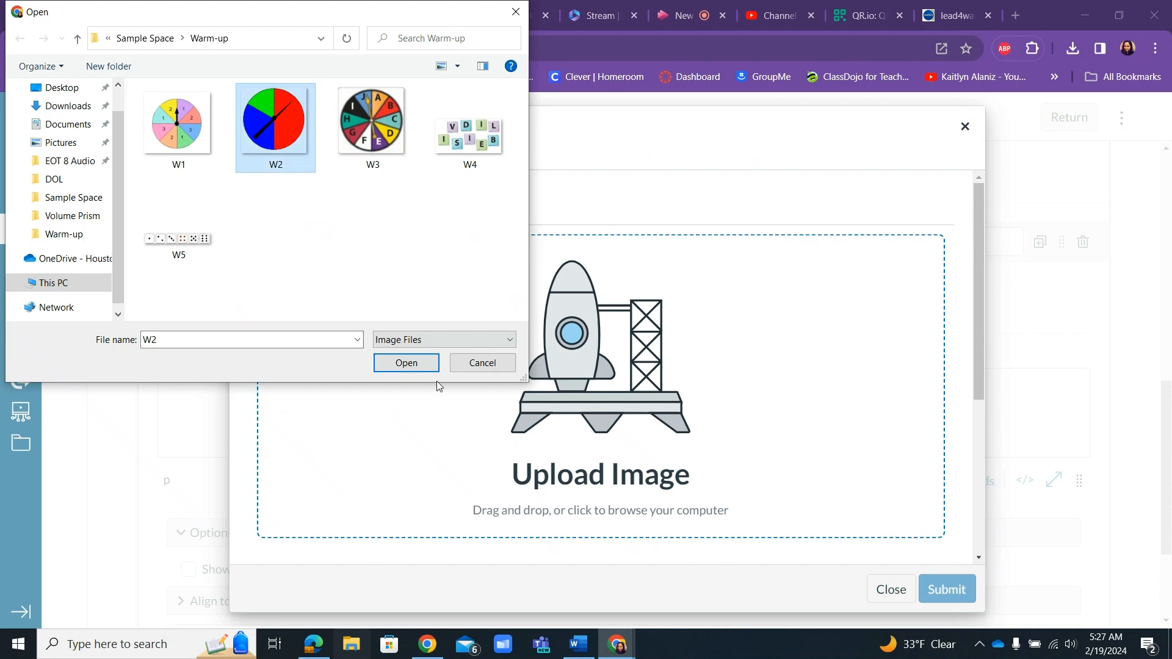
pyautogui.click(428, 365)
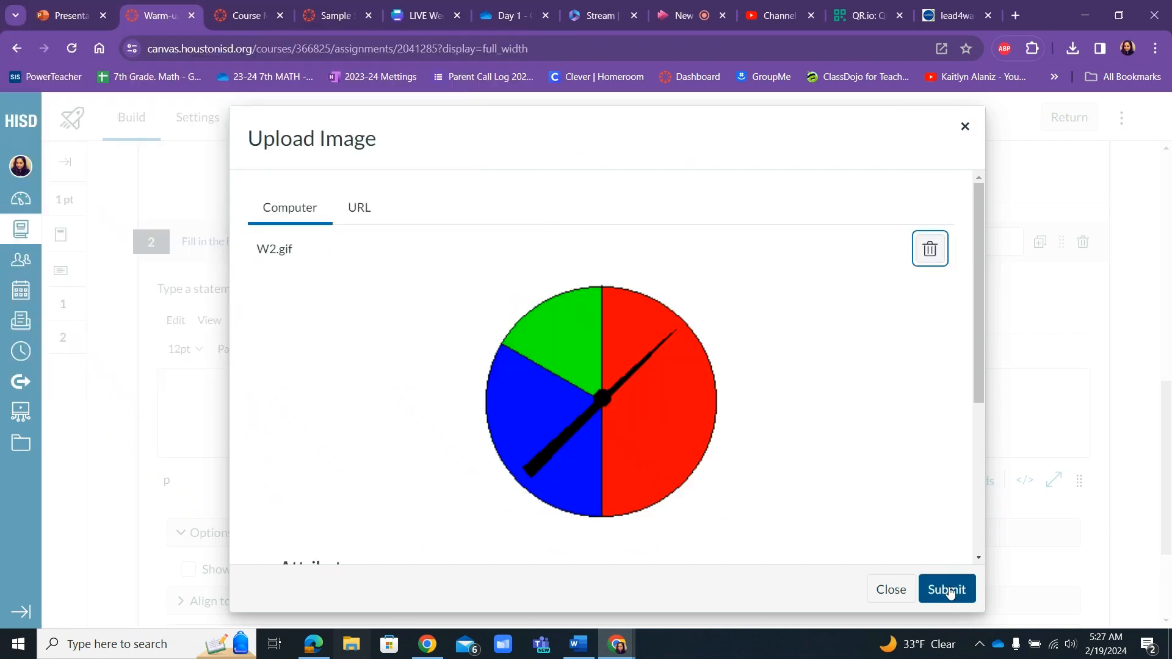
pyautogui.click(947, 590)
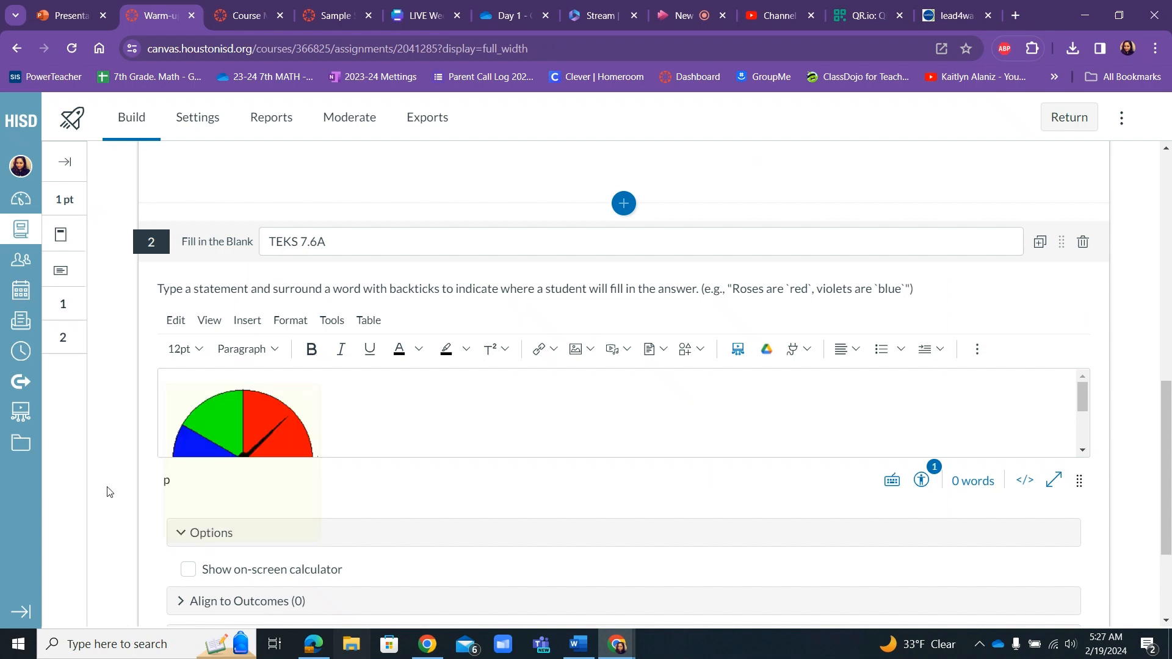
# Enlarge the question stem editor to fit the whole spinner and insert an empty line above the image.
pyautogui.moveTo(1165, 429); pyautogui.dragTo(1167, 469)
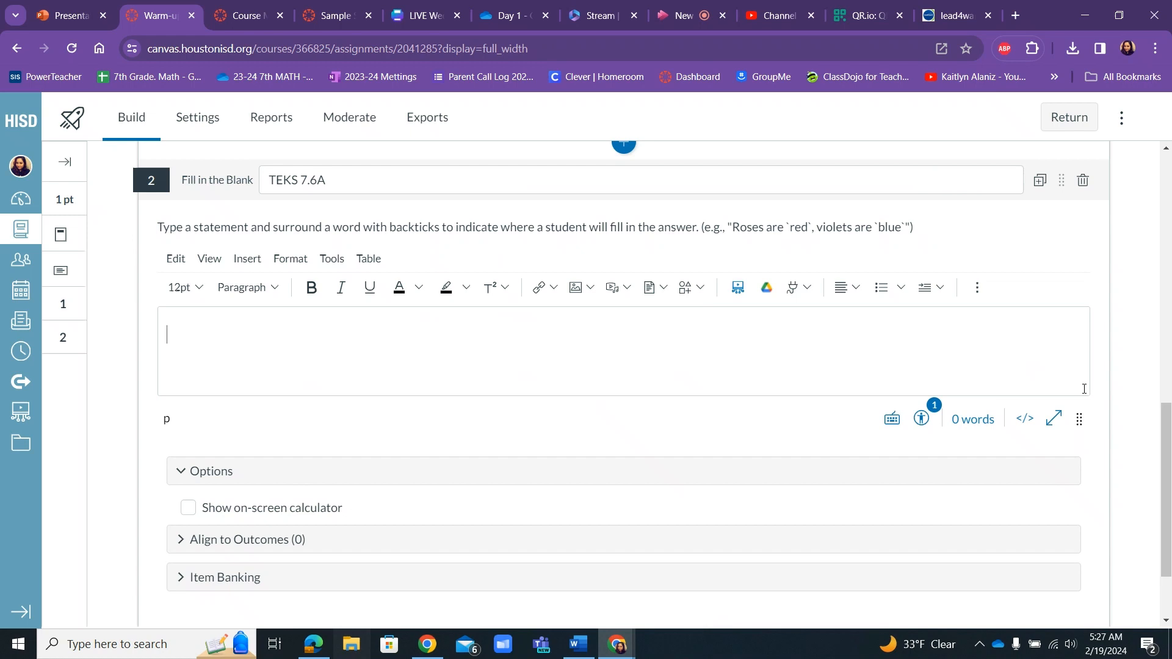
pyautogui.moveTo(1082, 423); pyautogui.dragTo(1084, 575)
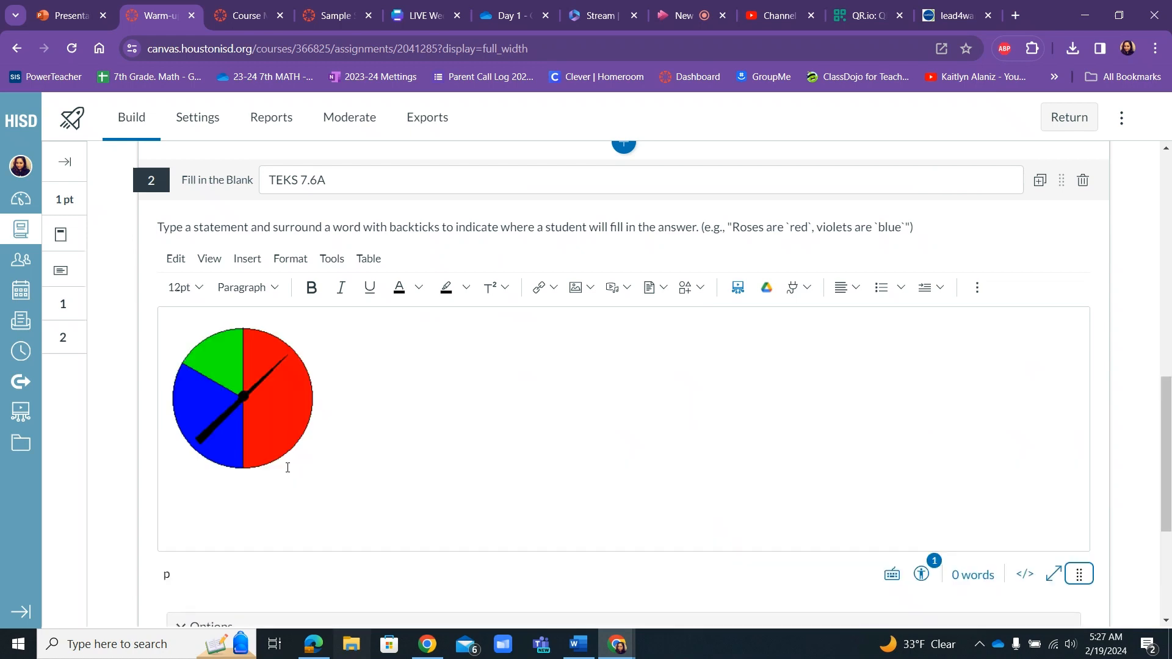
pyautogui.click(194, 356)
pyautogui.press('Left')
pyautogui.press('Return')
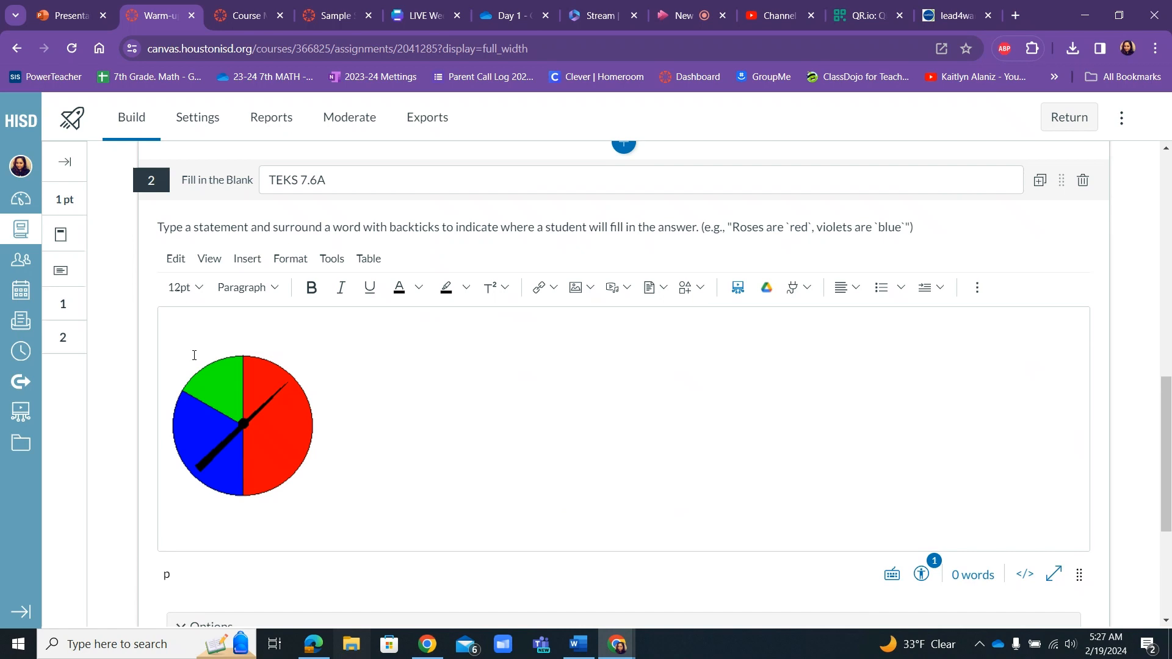
# Enter the question "Which color are you most likely to land on?" above the spinner image.
pyautogui.write('Which')
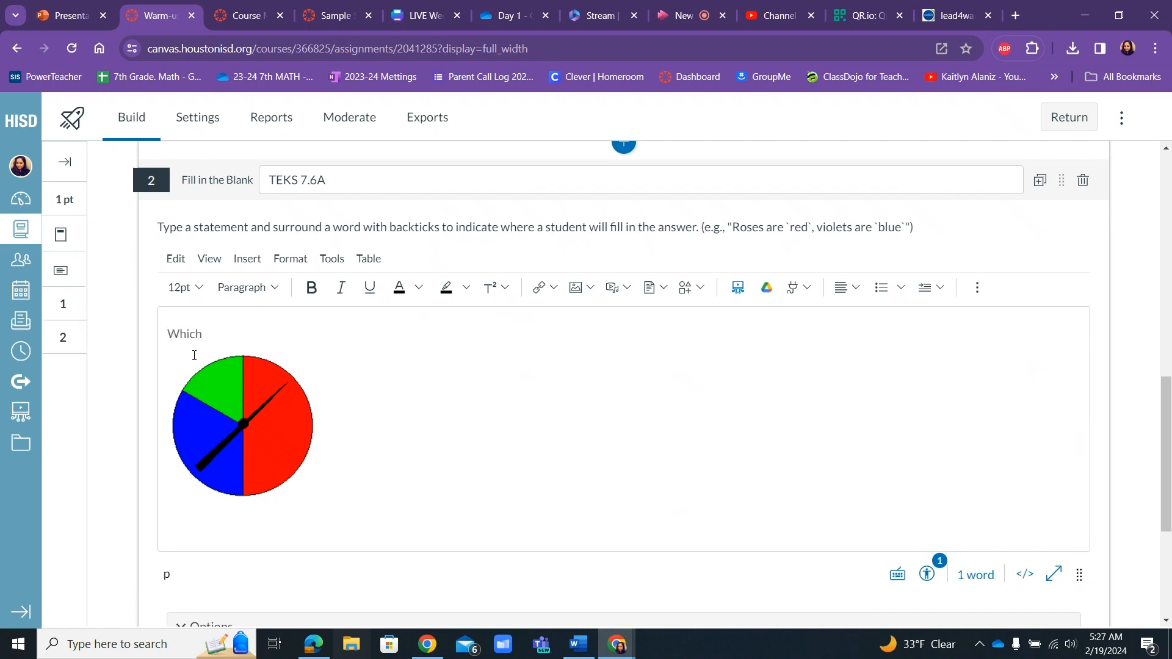
pyautogui.write(' color am I')
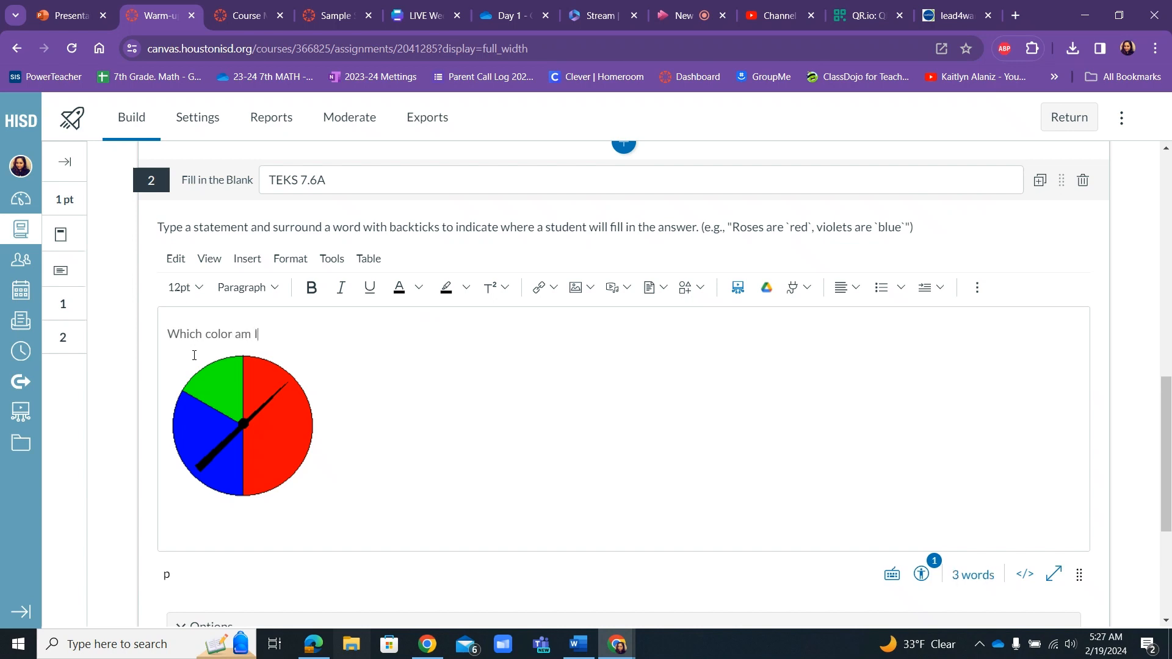
pyautogui.press('BackSpace')
pyautogui.press('BackSpace')
pyautogui.press('BackSpace')
pyautogui.press('BackSpace')
pyautogui.write('are you most likely to land on?')
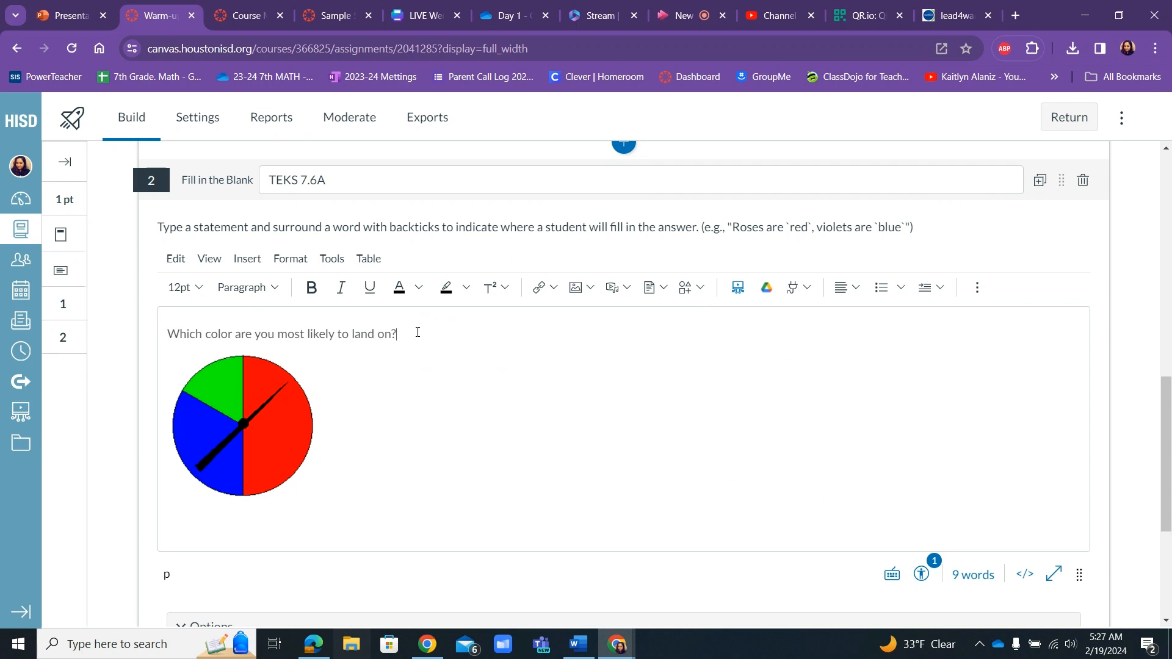
# Format the question line above the spinner as bold, red, 14pt text.
pyautogui.moveTo(418, 332); pyautogui.dragTo(153, 340)
pyautogui.click(310, 289)
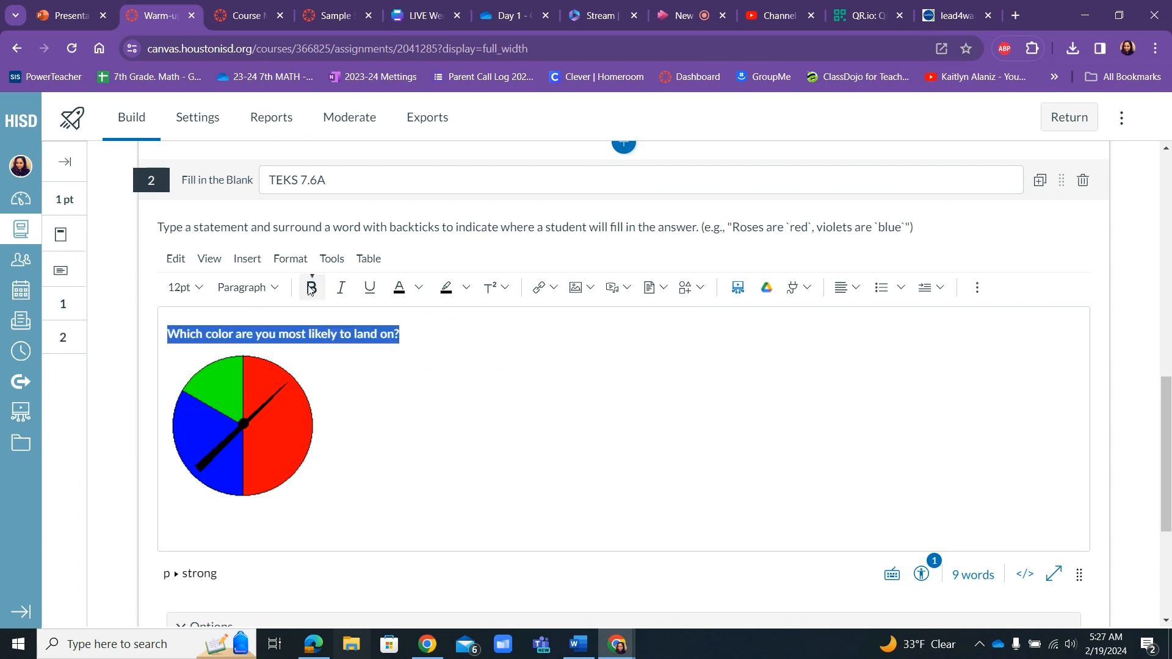
pyautogui.click(420, 288)
pyautogui.click(445, 335)
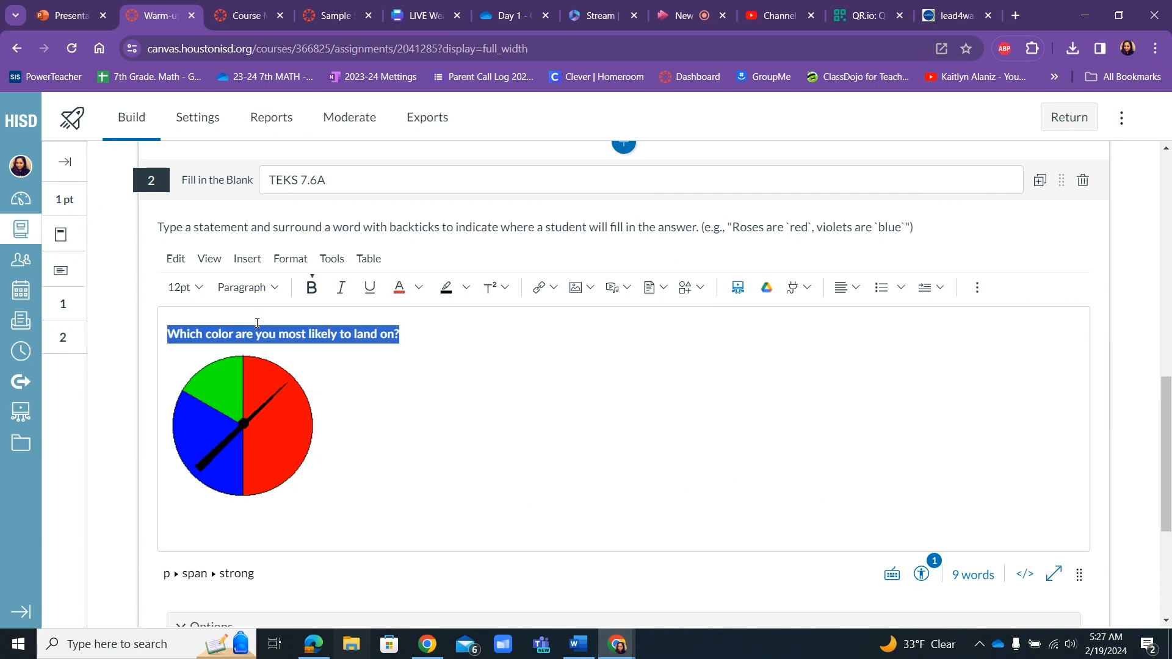
pyautogui.click(185, 288)
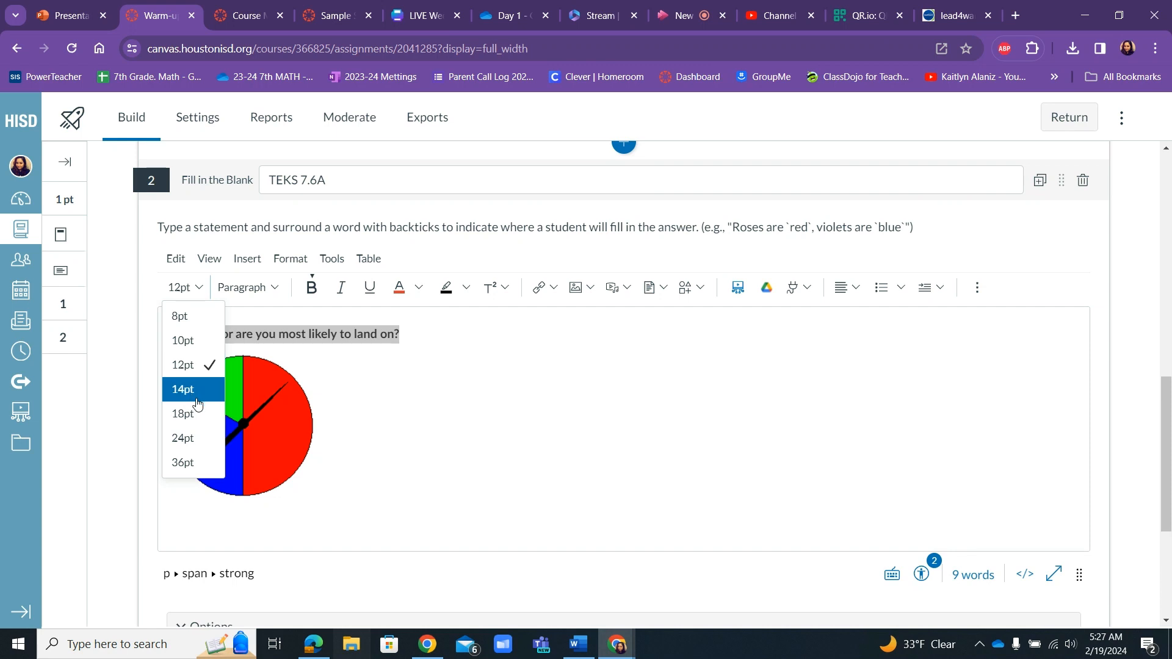
pyautogui.click(194, 394)
pyautogui.click(465, 358)
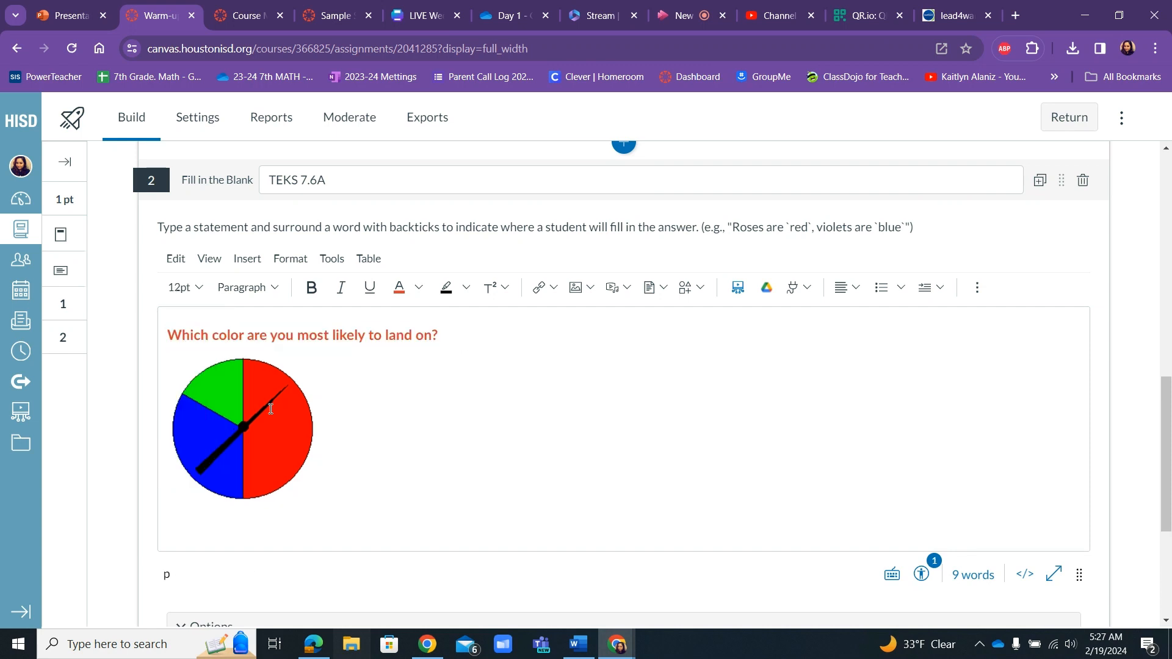
# Shrink the spinner image by about a quarter and center it in the question stem.
pyautogui.click(271, 409)
pyautogui.moveTo(168, 356); pyautogui.dragTo(208, 381)
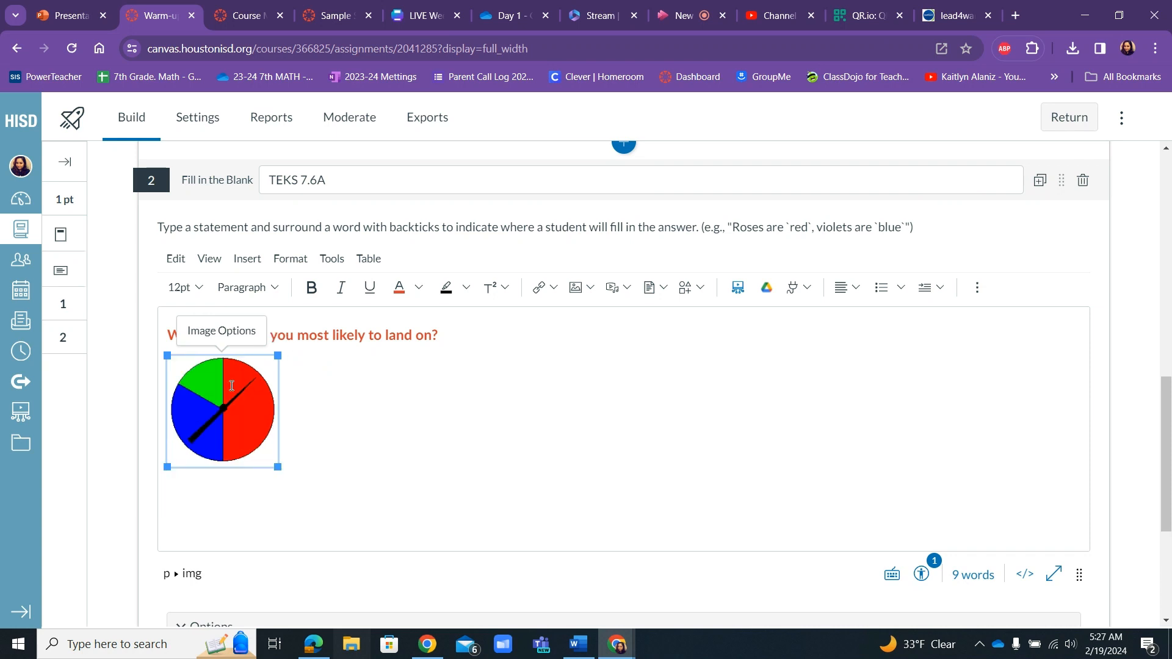
pyautogui.click(840, 286)
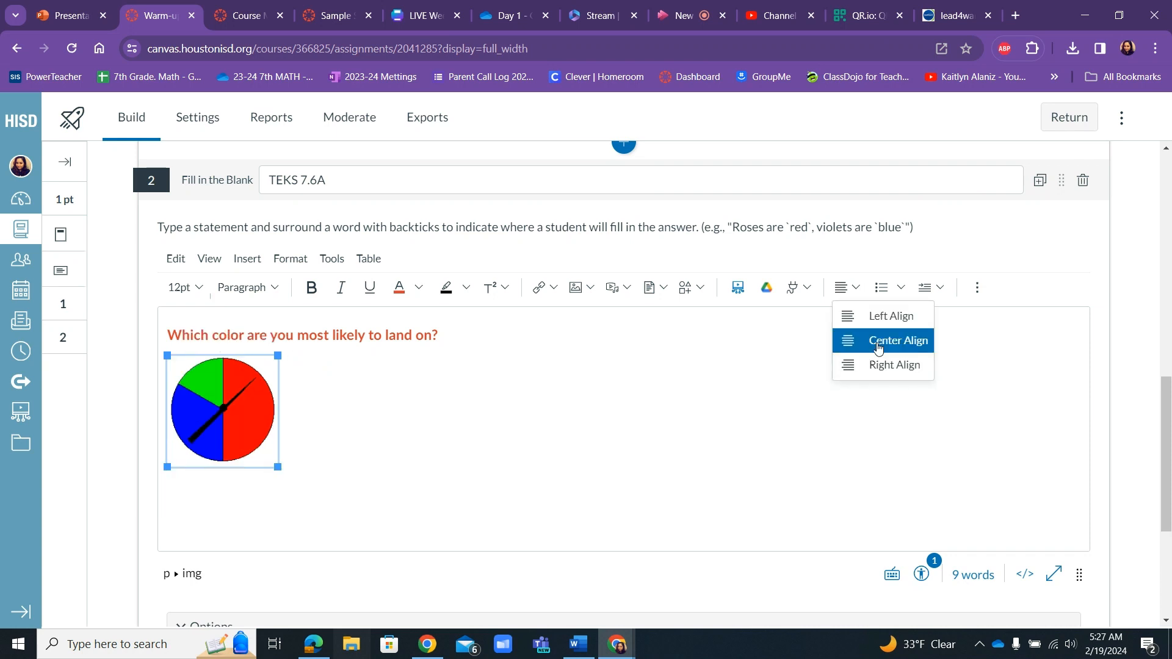
pyautogui.click(879, 345)
pyautogui.click(434, 412)
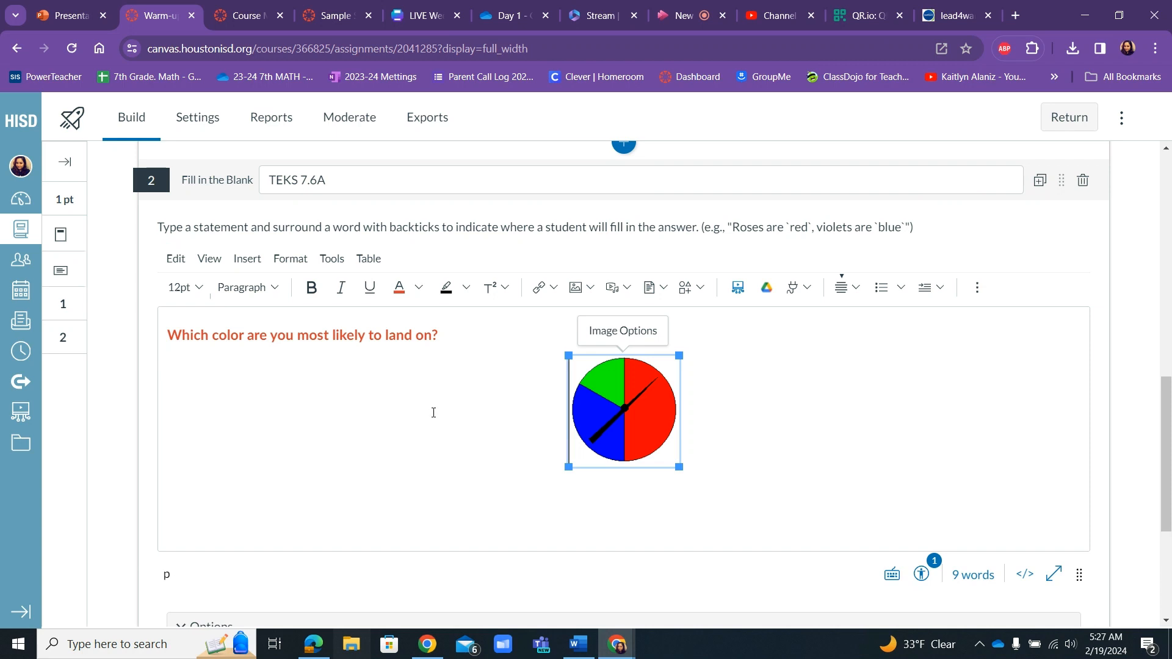
# Below the spinner, add the statement "My spinner is most likely to land on the color `red`." with red in backticks as the blank.
pyautogui.click(716, 422)
pyautogui.press('Return')
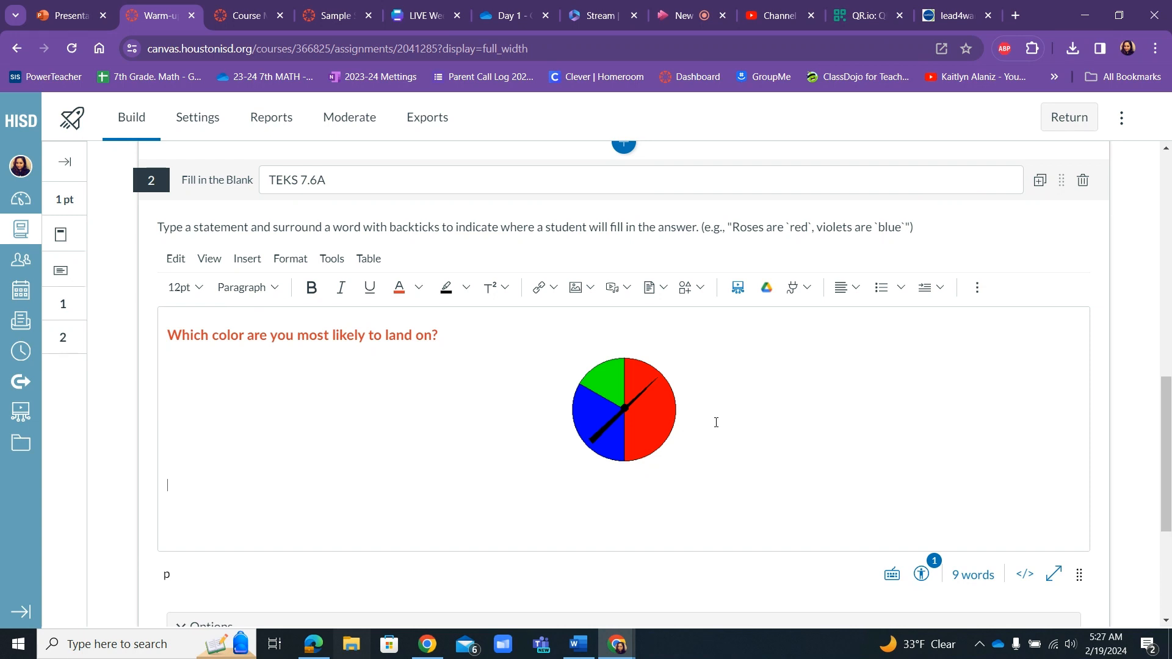
pyautogui.write('My spinner is most likel')
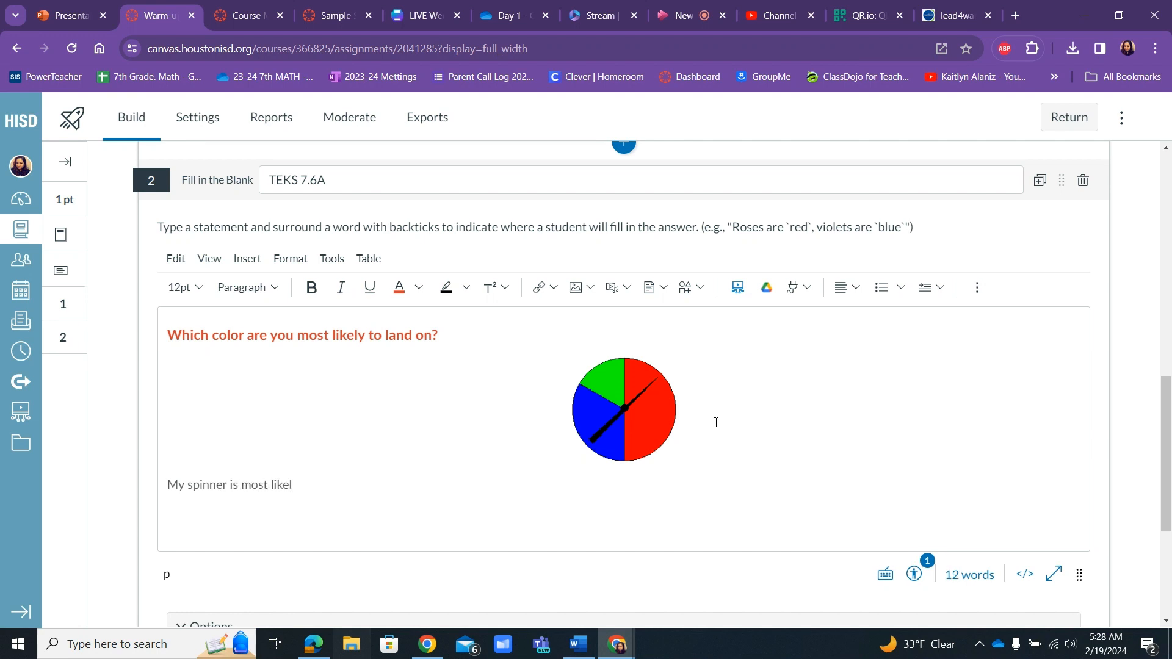
pyautogui.write('y to land on the color')
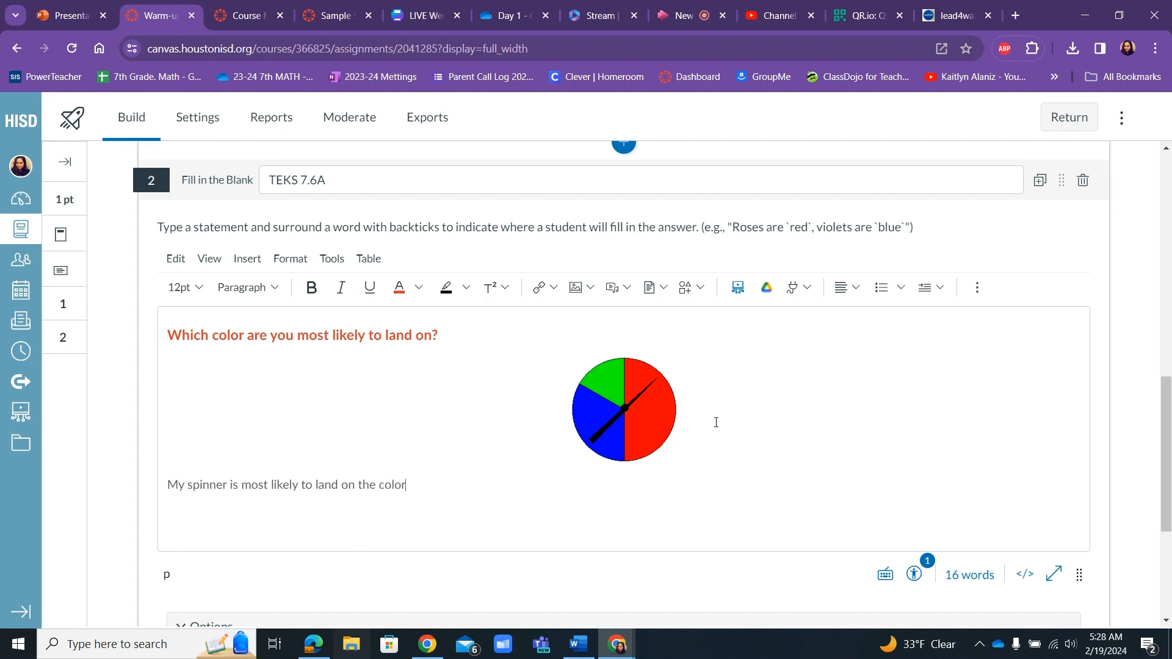
pyautogui.write(' `red`.')
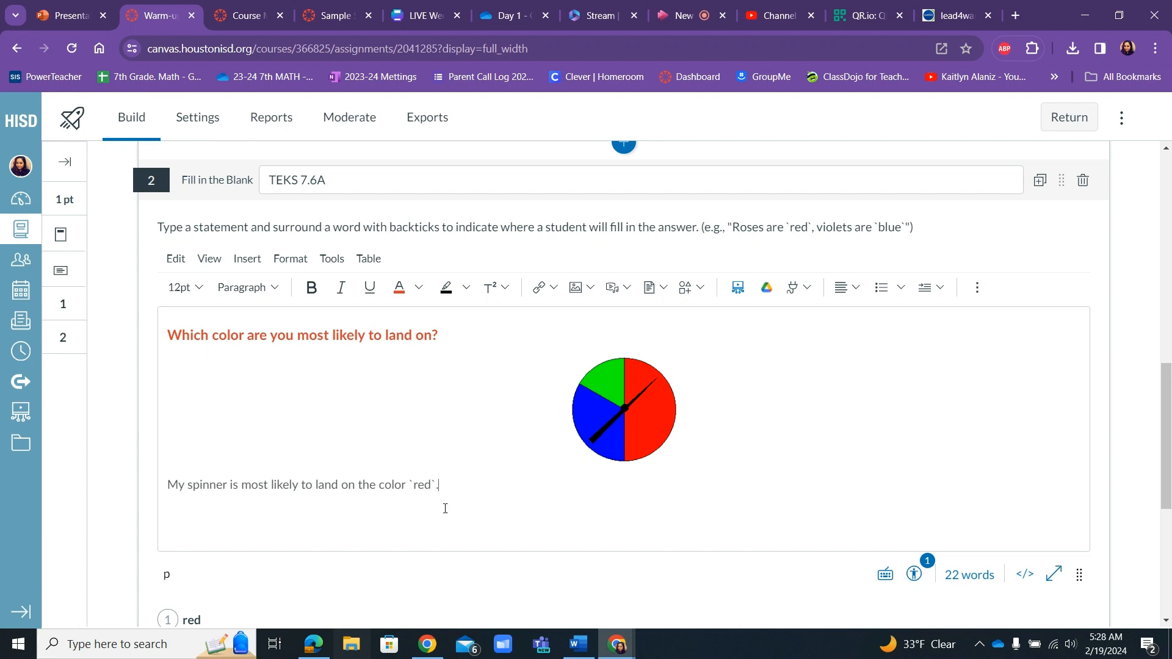
# Format the answer statement below the spinner as bold, black, 14pt text.
pyautogui.moveTo(458, 485); pyautogui.dragTo(161, 479)
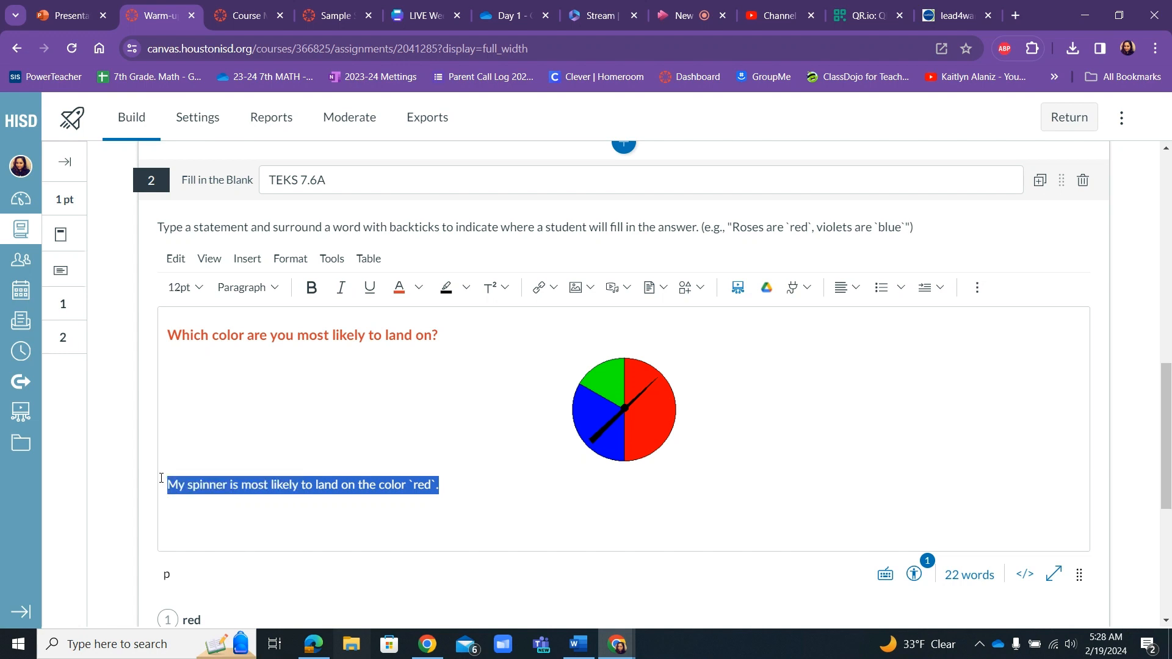
pyautogui.click(420, 288)
pyautogui.click(400, 404)
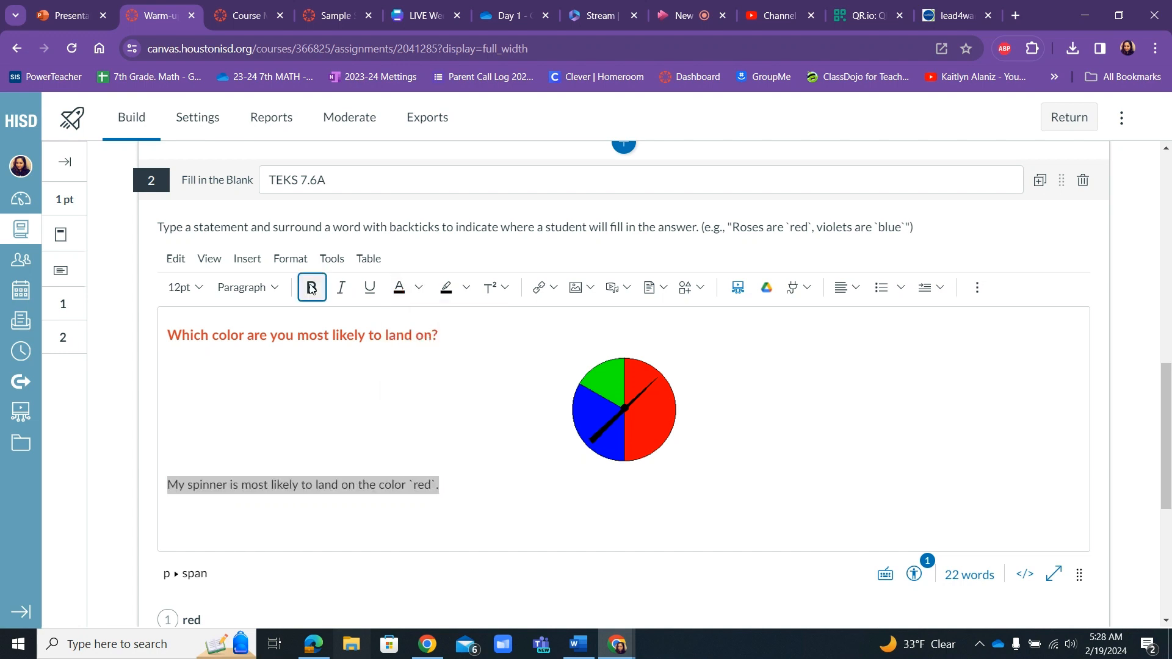
pyautogui.click(312, 289)
pyautogui.click(218, 290)
pyautogui.click(183, 288)
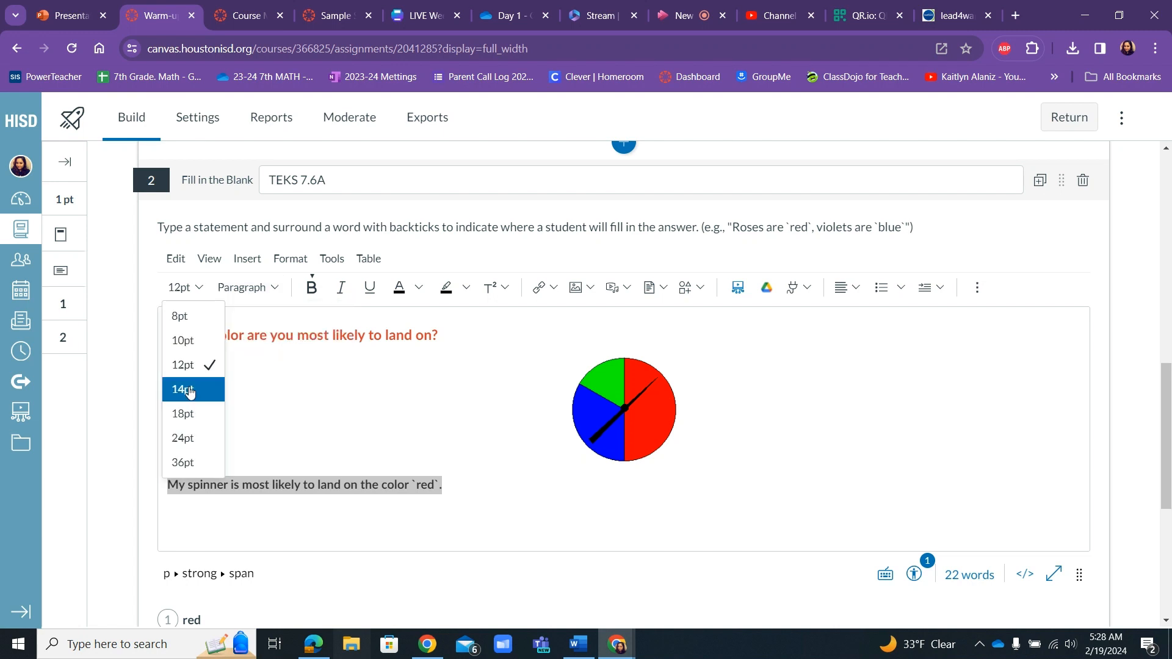
pyautogui.click(189, 390)
pyautogui.click(503, 490)
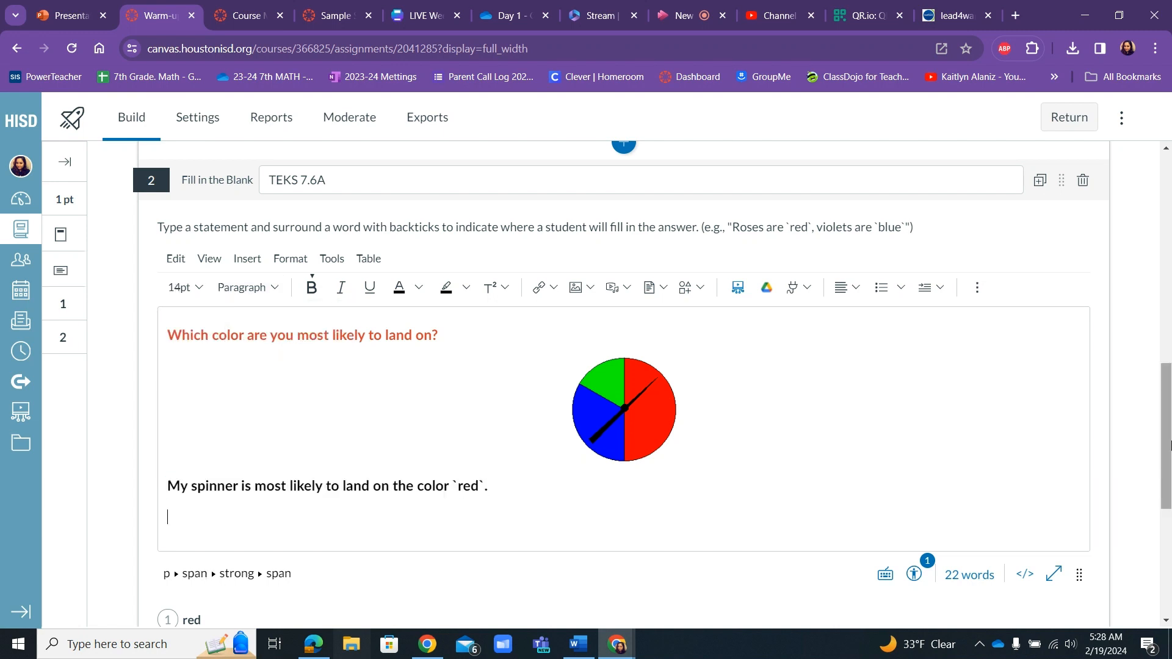
pyautogui.moveTo(1167, 418); pyautogui.dragTo(1167, 426)
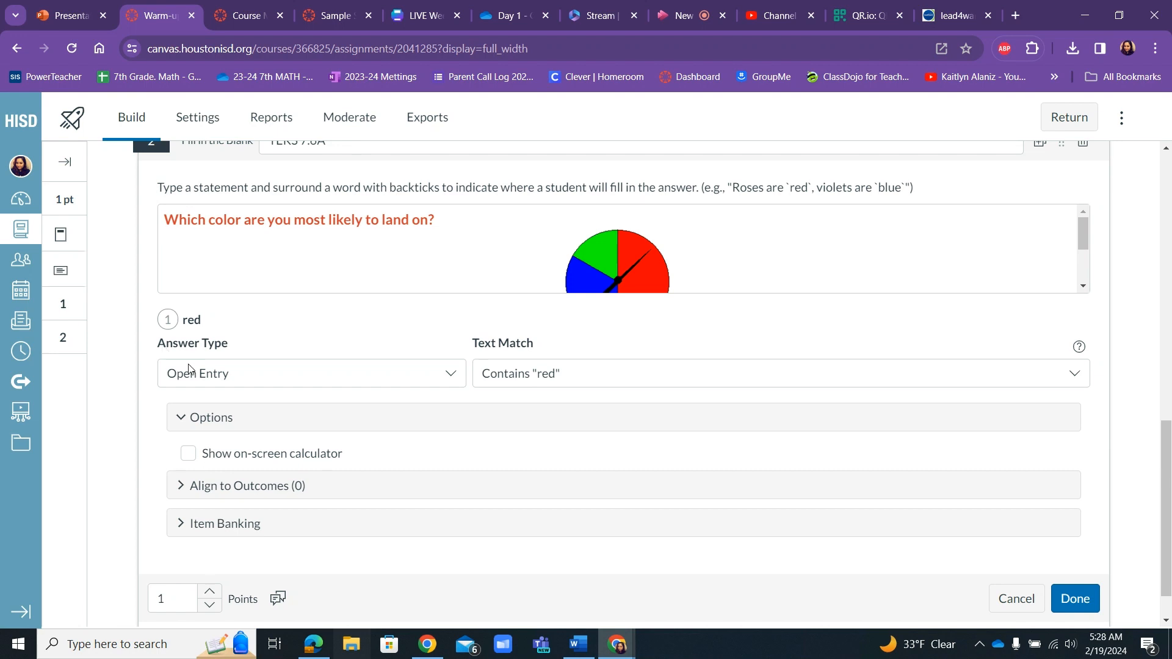
# Set the answer type of the red blank to Dropdown and enter blue as the first distractor.
pyautogui.click(451, 375)
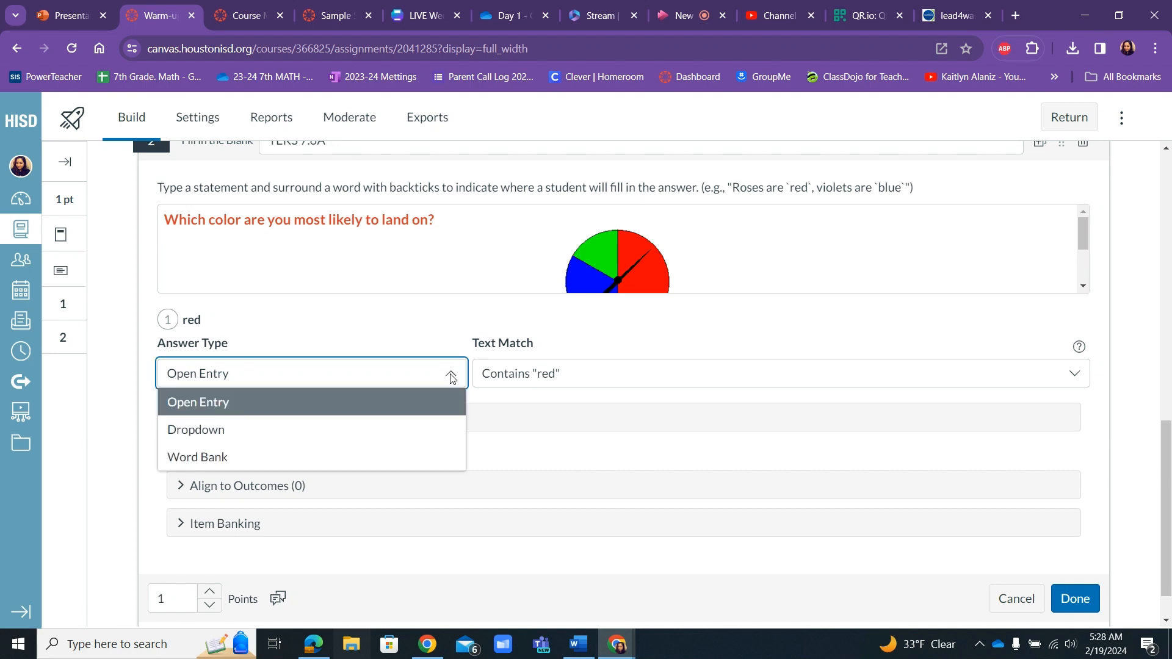
pyautogui.click(390, 438)
pyautogui.click(528, 420)
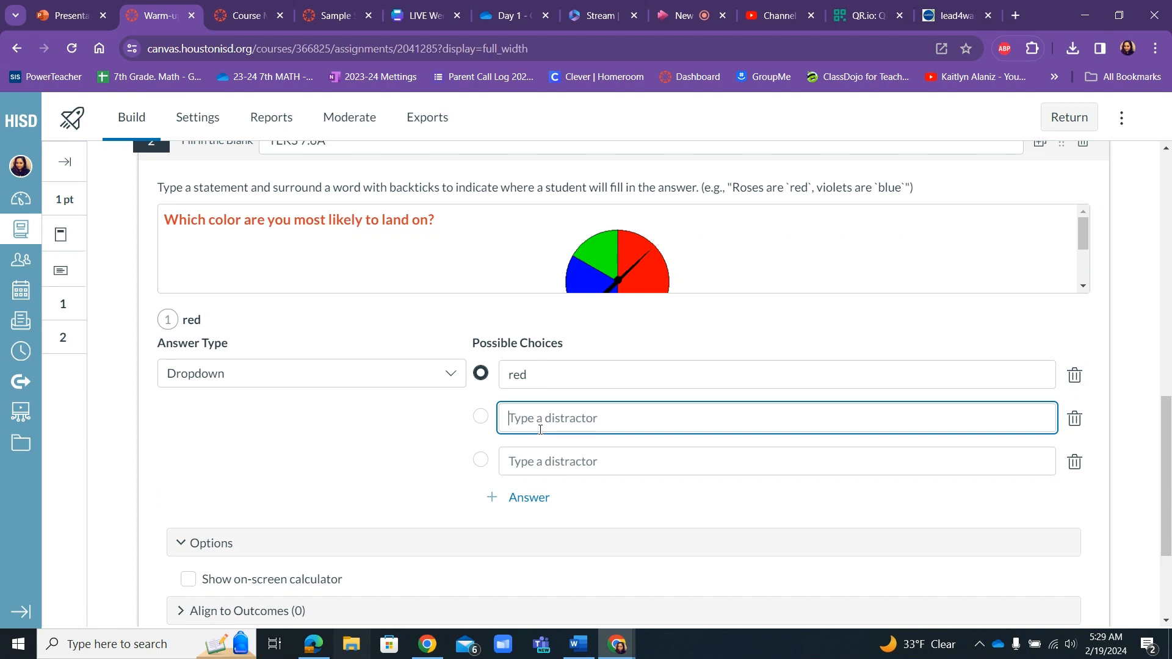
pyautogui.write('blue')
# Enter green in lowercase as the second distractor for the drop-down blank.
pyautogui.click(531, 464)
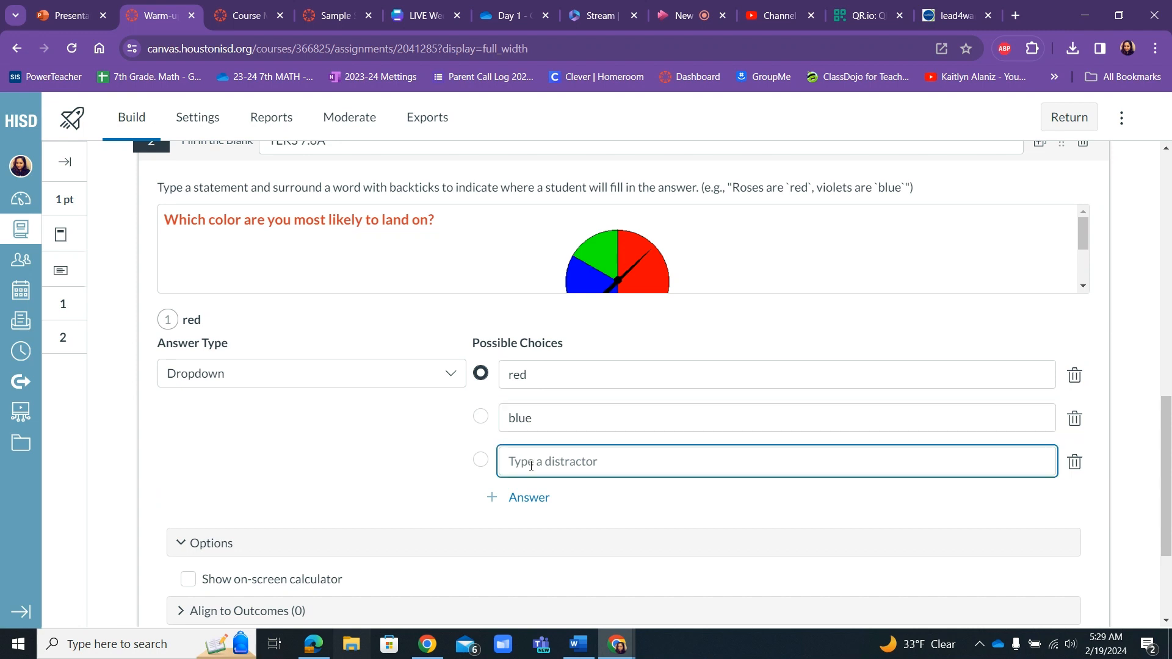
pyautogui.write('Green')
pyautogui.press('BackSpace')
pyautogui.press('BackSpace')
pyautogui.press('BackSpace')
pyautogui.press('BackSpace')
pyautogui.press('BackSpace')
pyautogui.write('green')
# Try a fourth drop-down choice, yellow, and remove it from the possible choices.
pyautogui.click(516, 497)
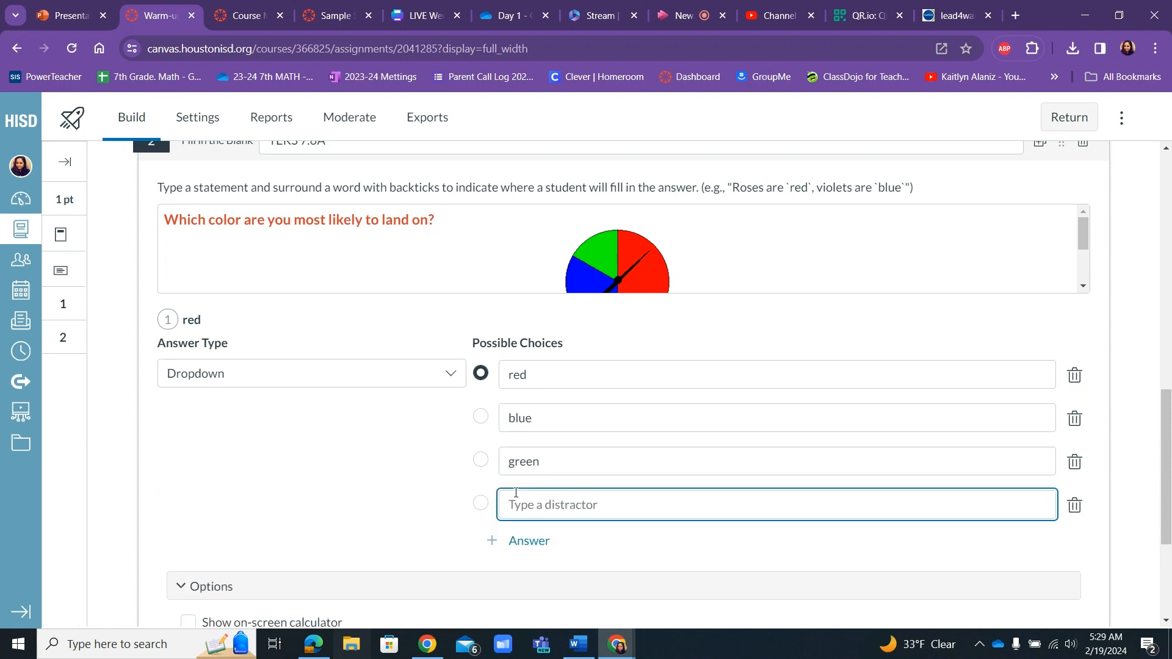
pyautogui.write('yellow')
pyautogui.click(1076, 512)
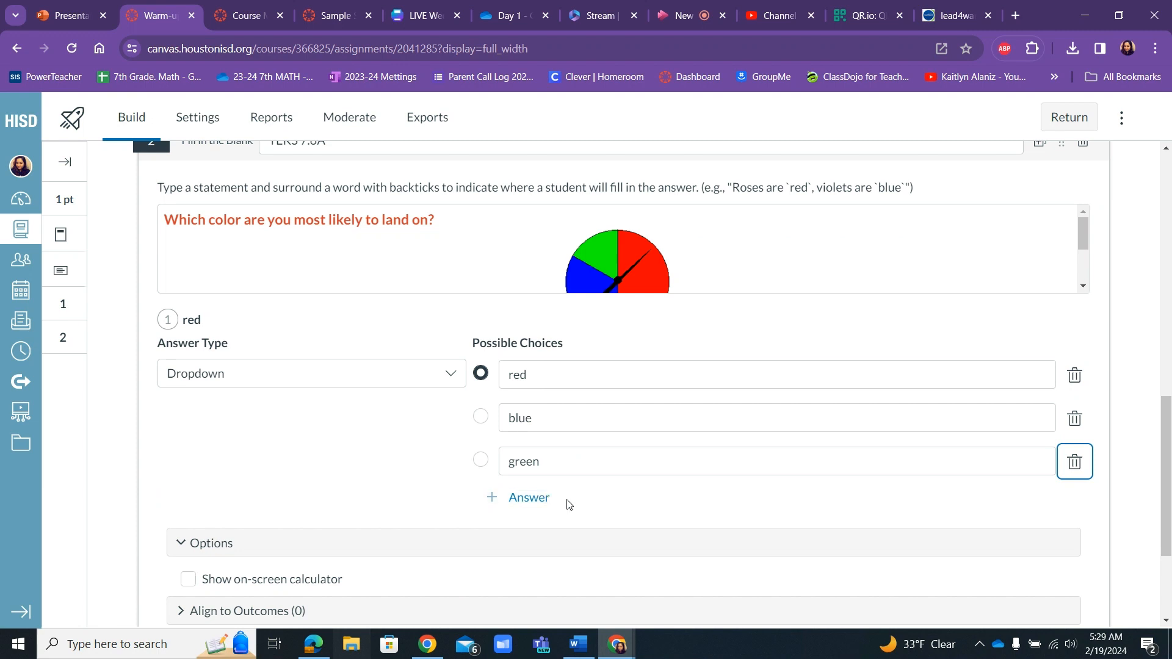
# Delete the green distractor and add it again as a new answer choice.
pyautogui.click(1074, 462)
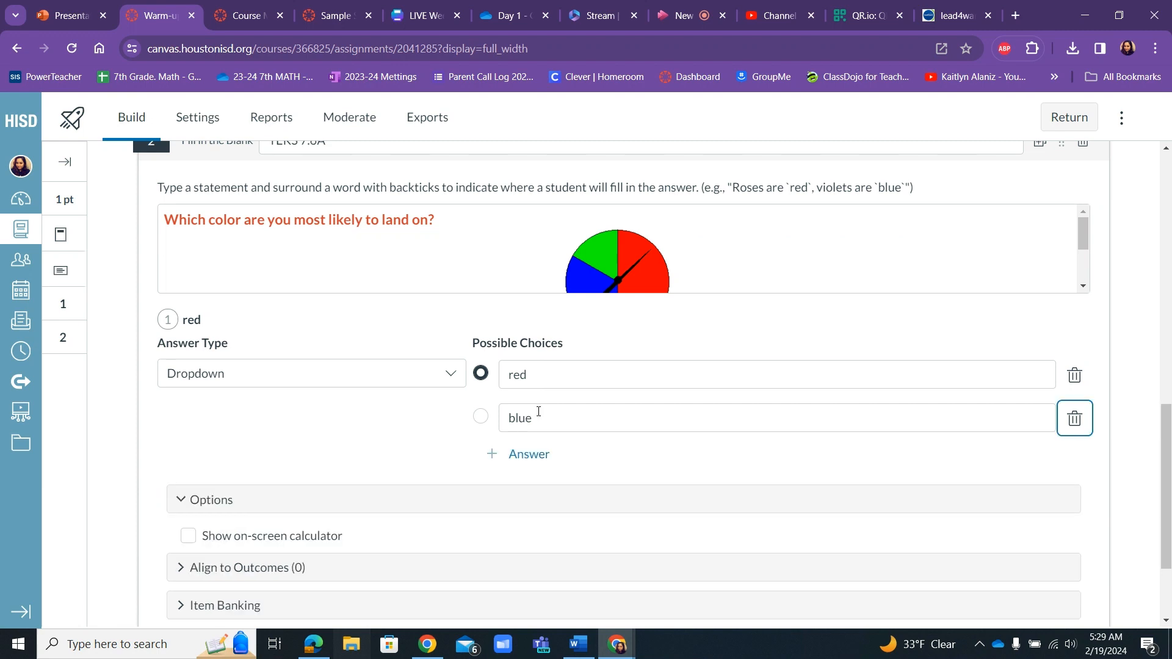
pyautogui.click(537, 457)
pyautogui.write('green')
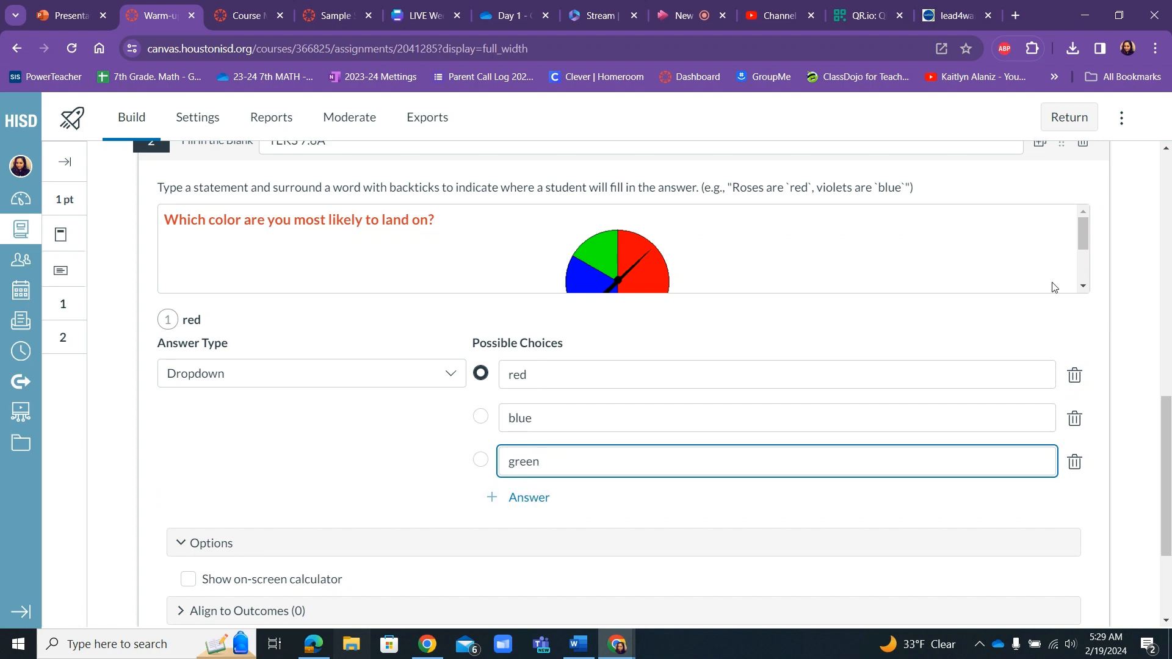
# Try to reduce the height of the question stem's text editor.
pyautogui.click(1010, 262)
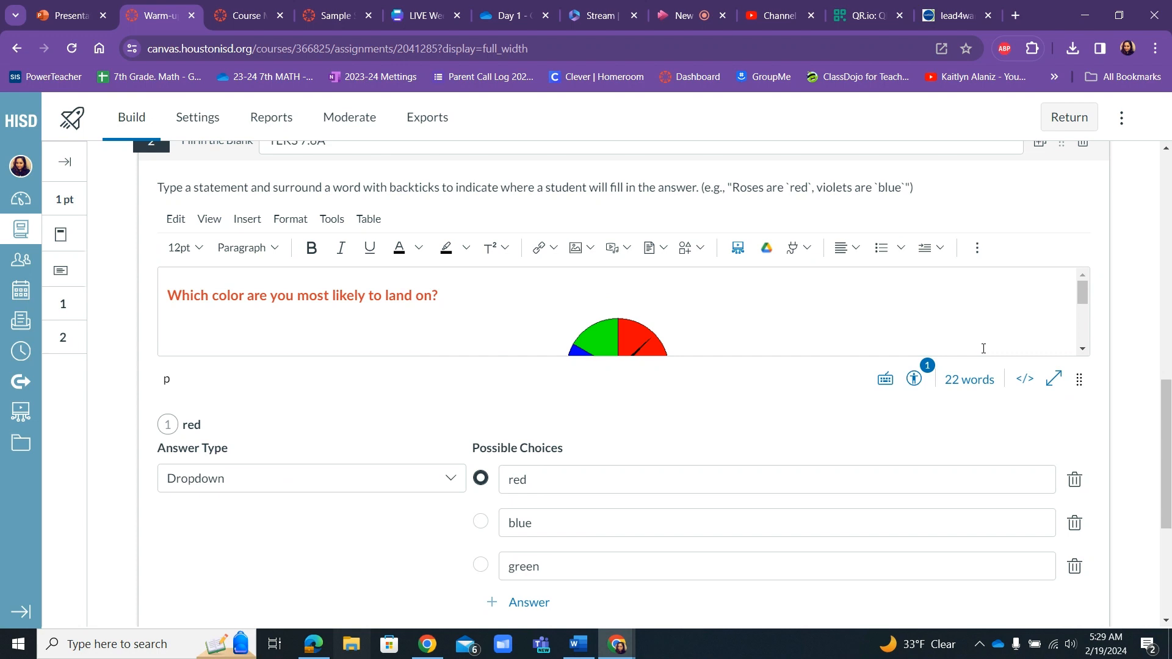
pyautogui.moveTo(1080, 379); pyautogui.dragTo(1079, 270)
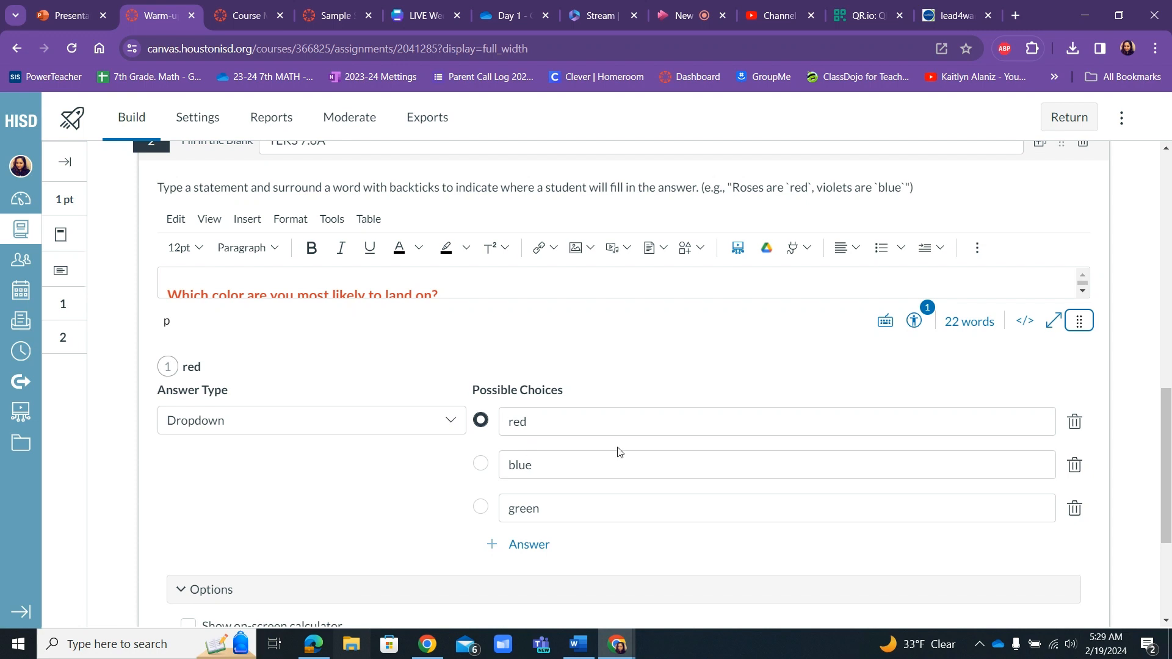
pyautogui.scroll(-2, 1169, 498)
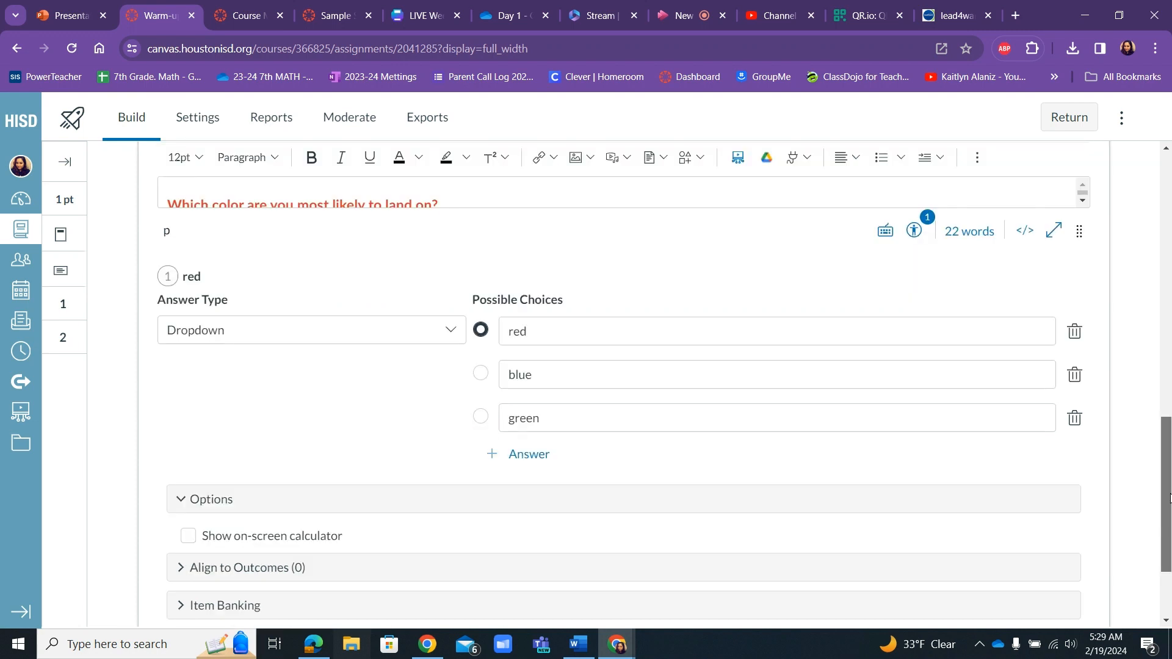
pyautogui.scroll(-2, 1169, 497)
pyautogui.moveTo(1168, 519); pyautogui.dragTo(1153, 453)
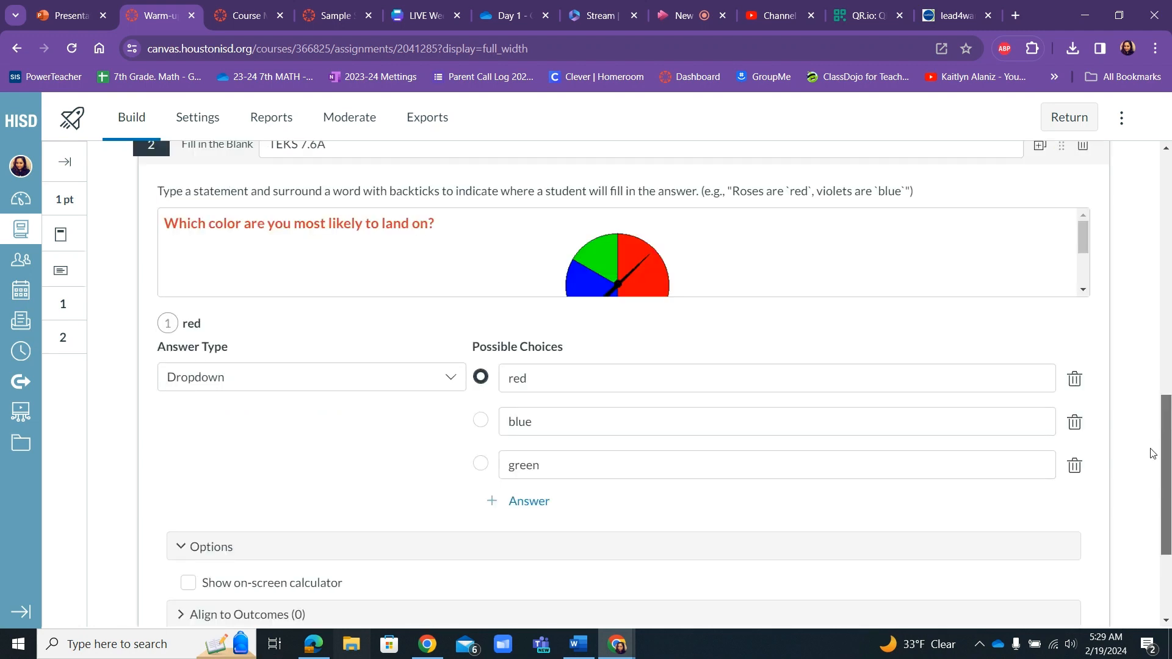
pyautogui.scroll(1, 1148, 454)
pyautogui.scroll(-1, 1147, 453)
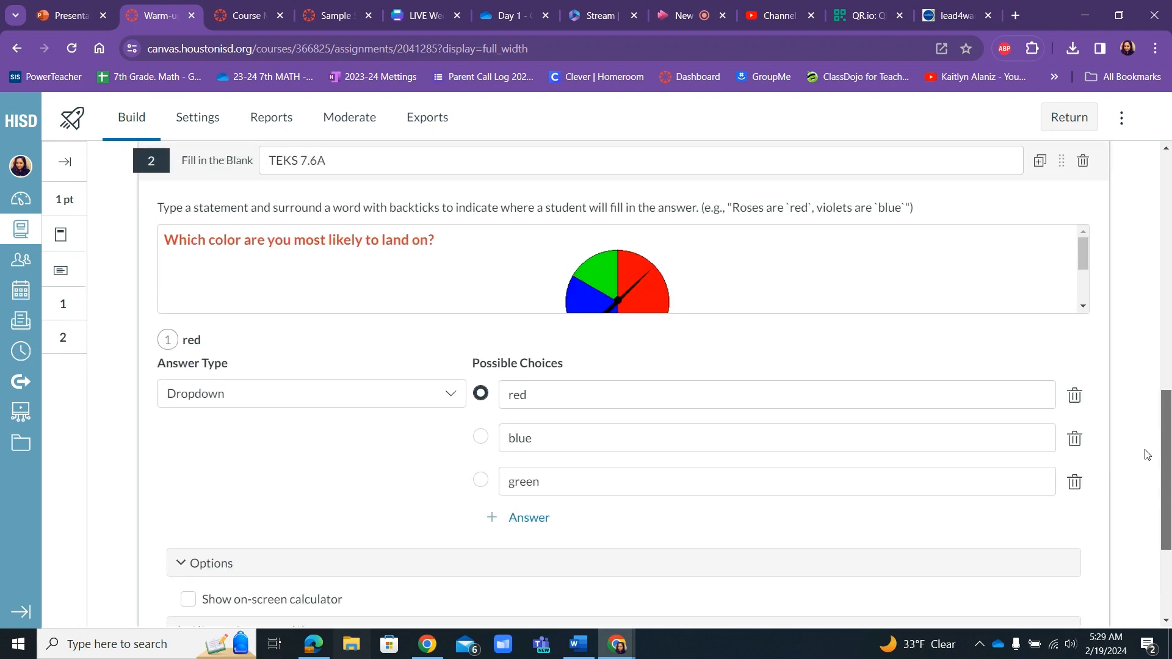
pyautogui.moveTo(1145, 449); pyautogui.dragTo(1145, 451)
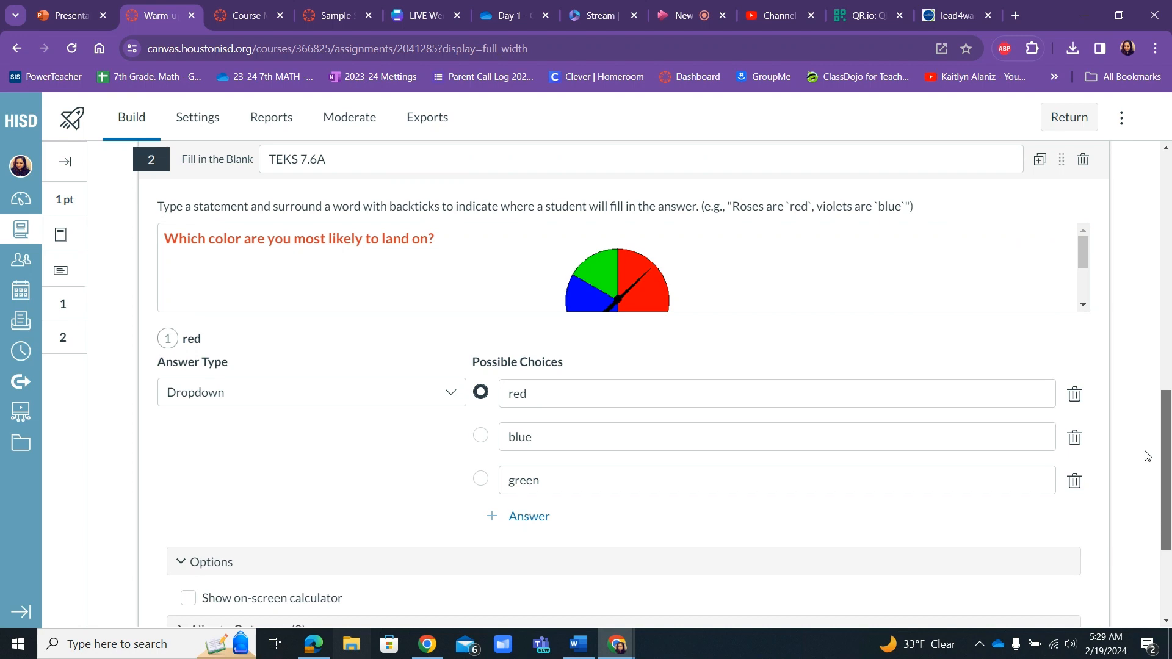
# Open the browser for aligning institution outcomes to the spinner question.
pyautogui.scroll(-1, 1146, 454)
pyautogui.scroll(-1, 1146, 457)
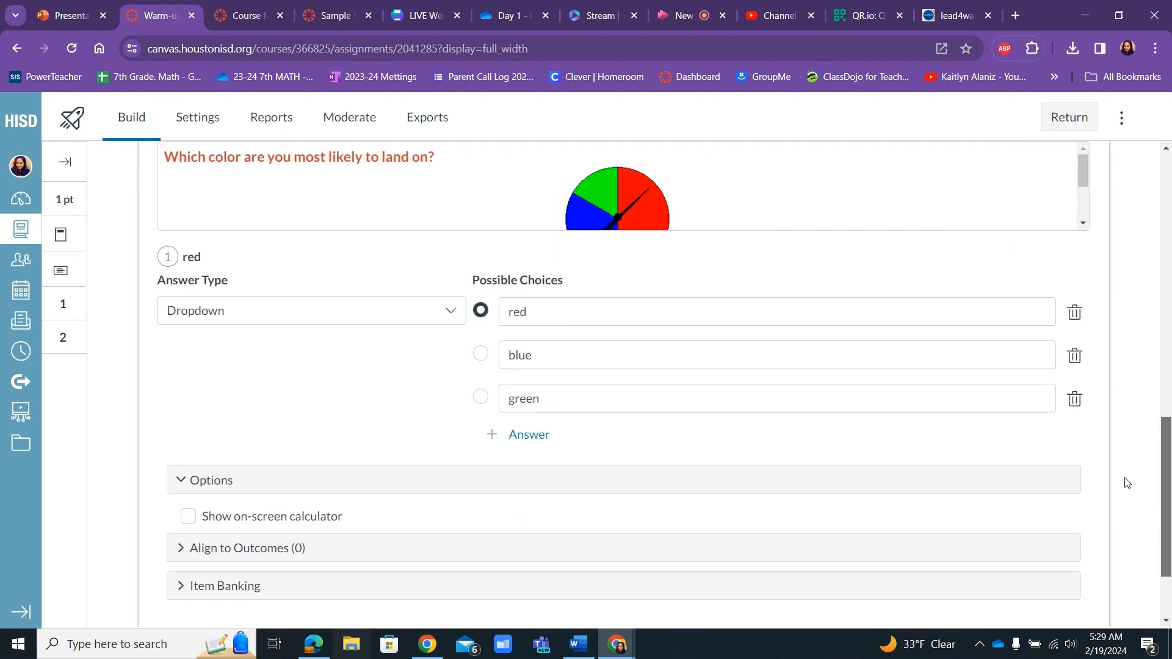
pyautogui.scroll(-1, 1127, 483)
pyautogui.scroll(-1, 1110, 508)
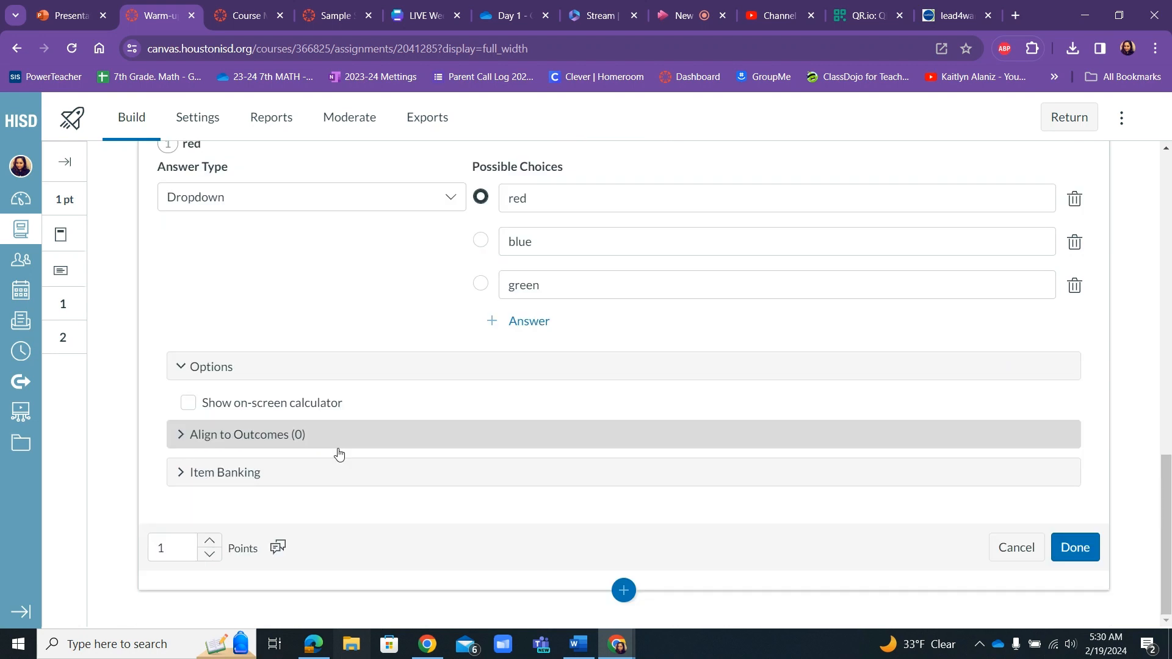
pyautogui.click(340, 436)
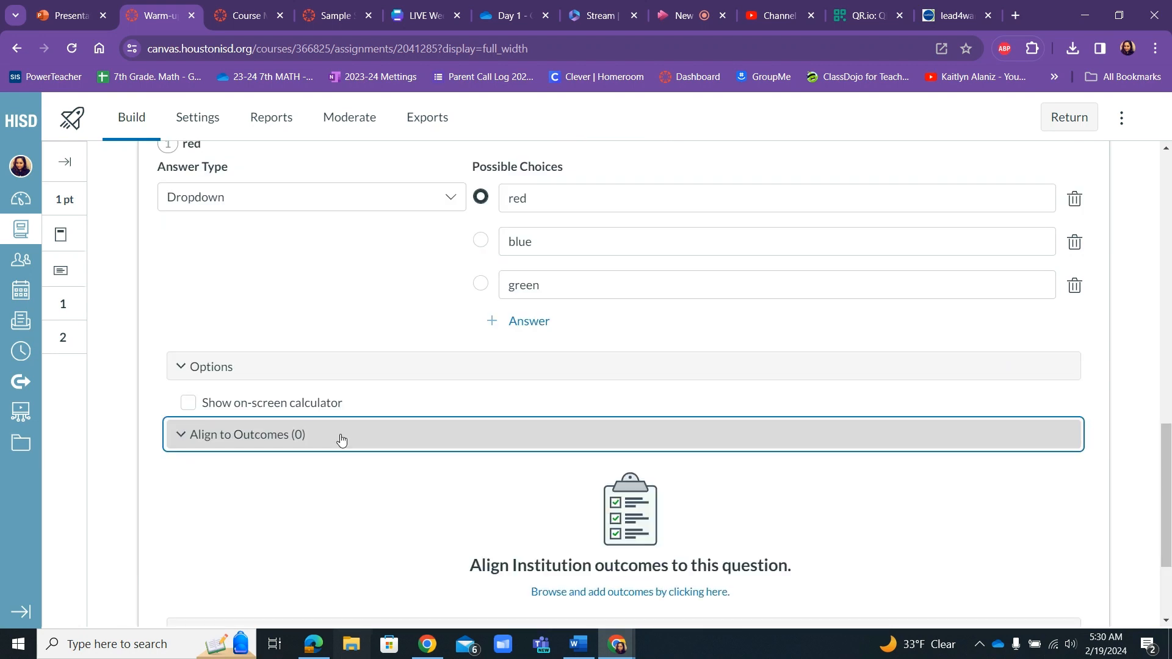
pyautogui.click(650, 591)
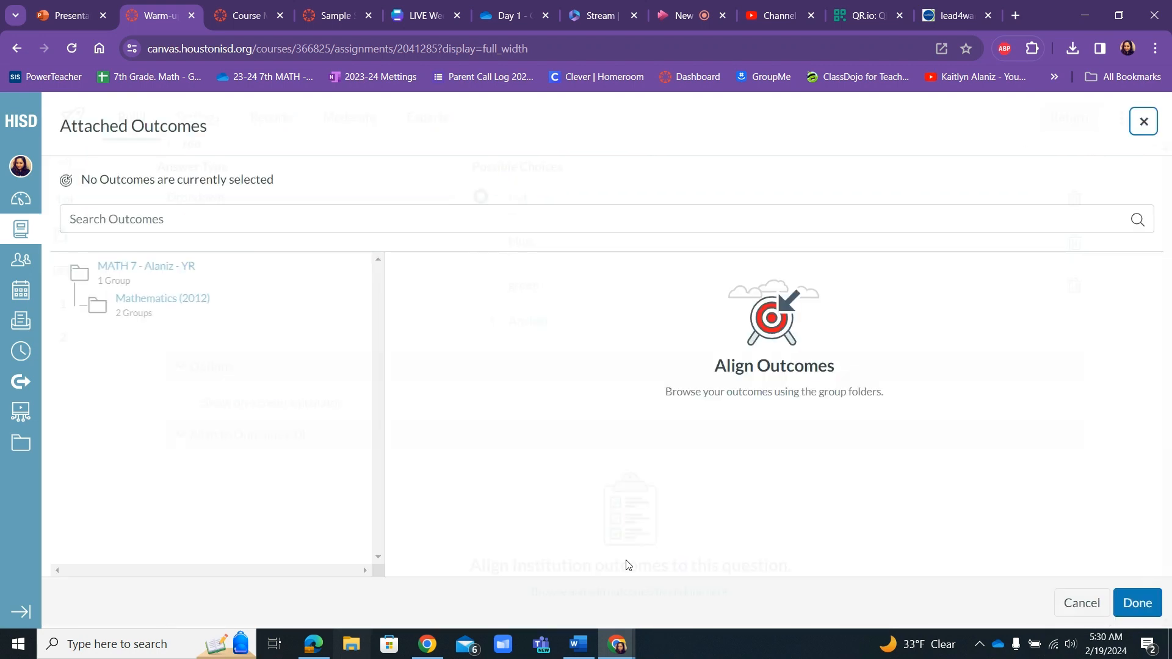
# Search the outcomes for 7.6 and align the question to MA.7.6.A.
pyautogui.click(157, 215)
pyautogui.write('7')
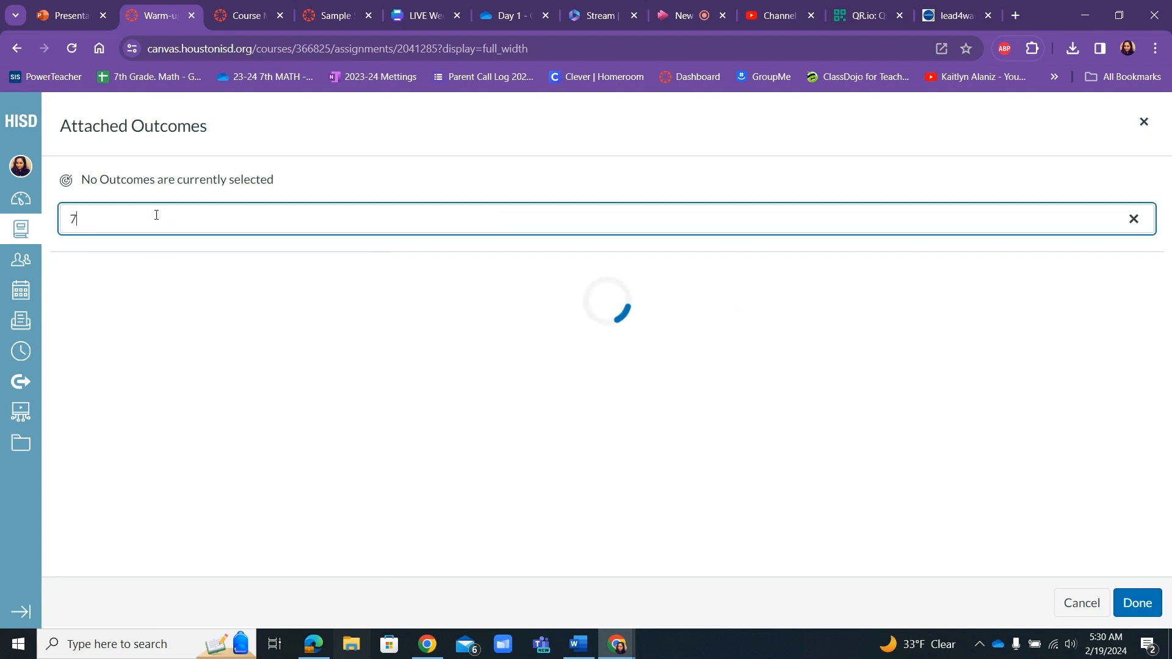
pyautogui.write('.6a')
pyautogui.press('BackSpace')
pyautogui.click(639, 398)
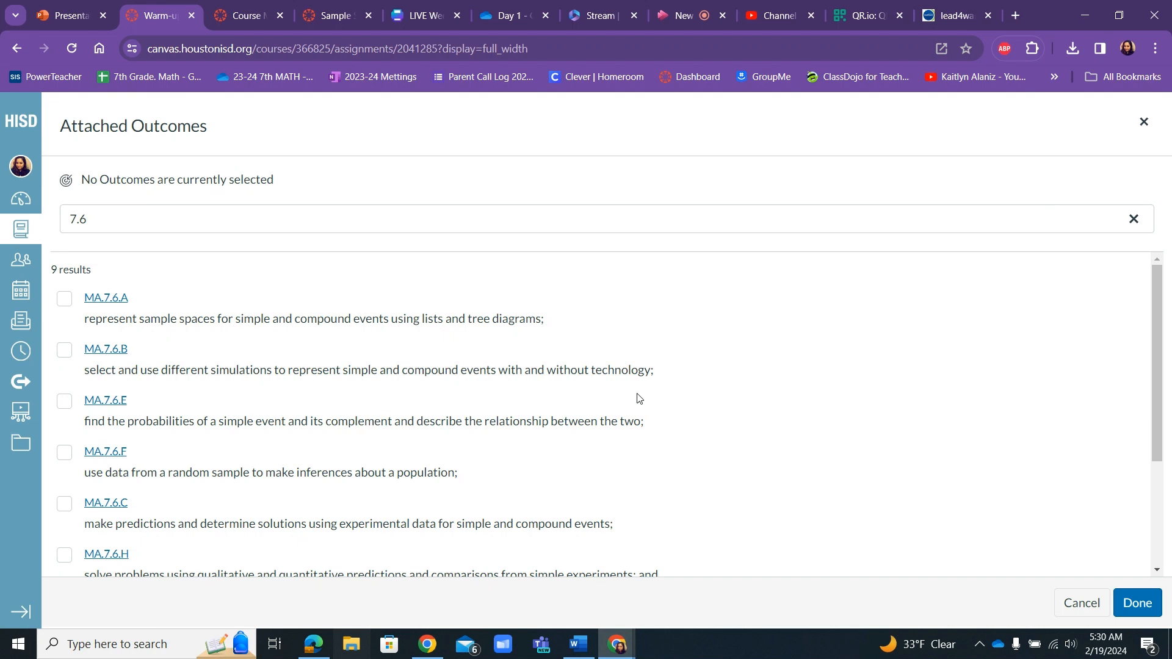
pyautogui.click(64, 299)
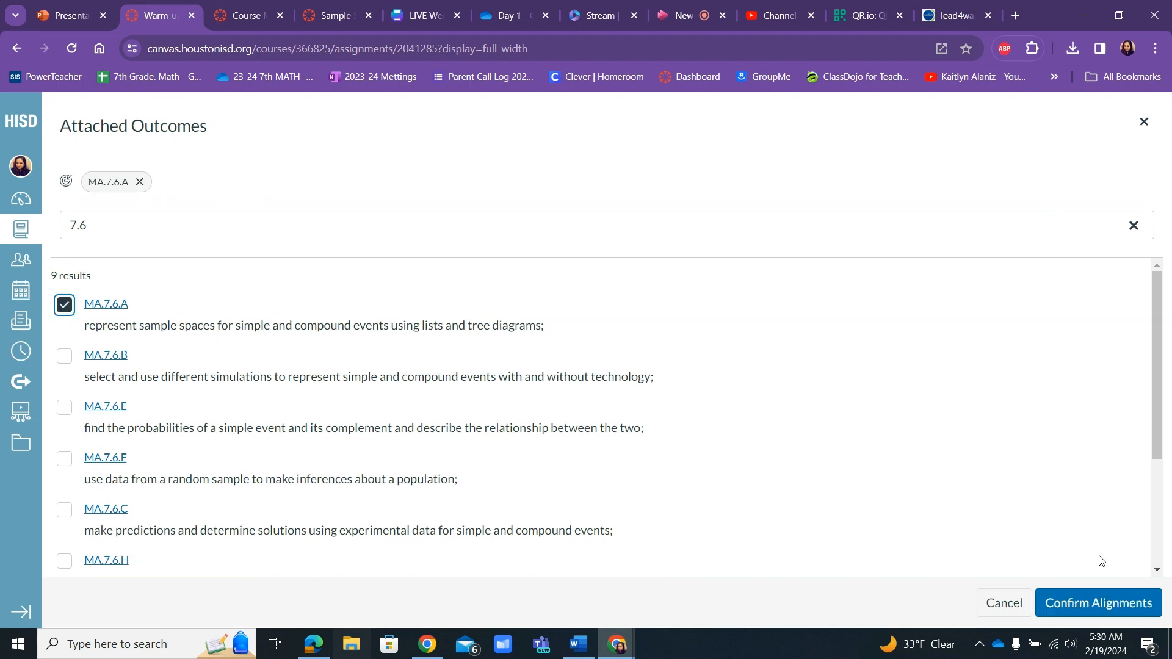
pyautogui.click(1097, 611)
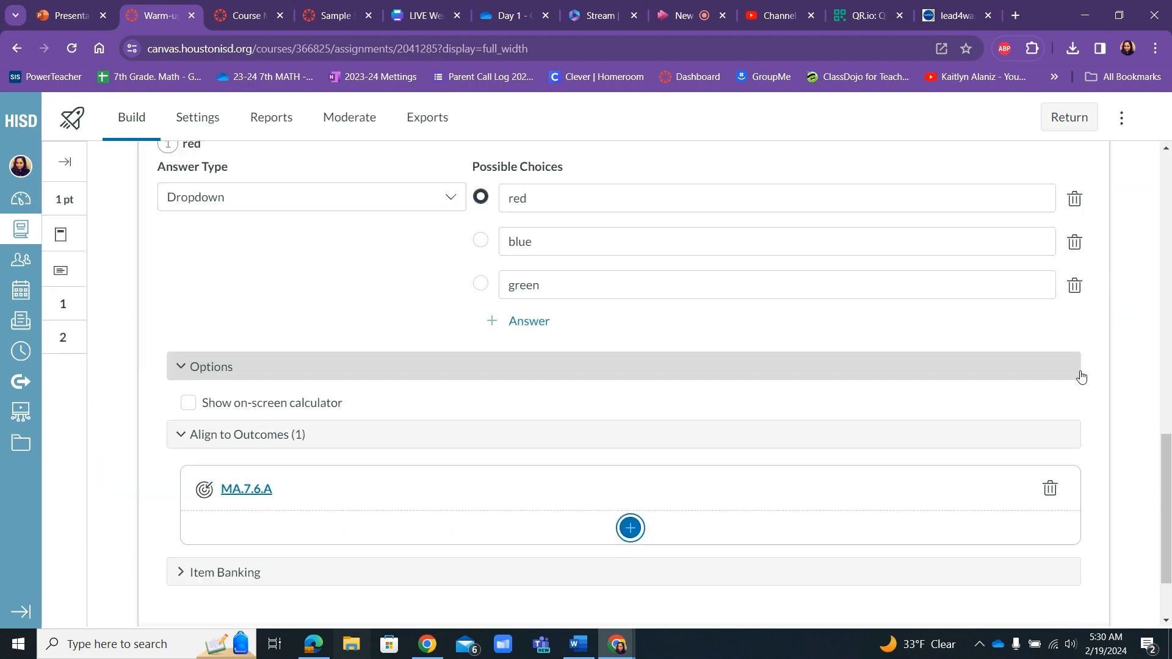
# Add the question to the existing Warm-up Questions item bank and finish editing the question.
pyautogui.moveTo(1166, 465); pyautogui.dragTo(1165, 502)
pyautogui.click(622, 486)
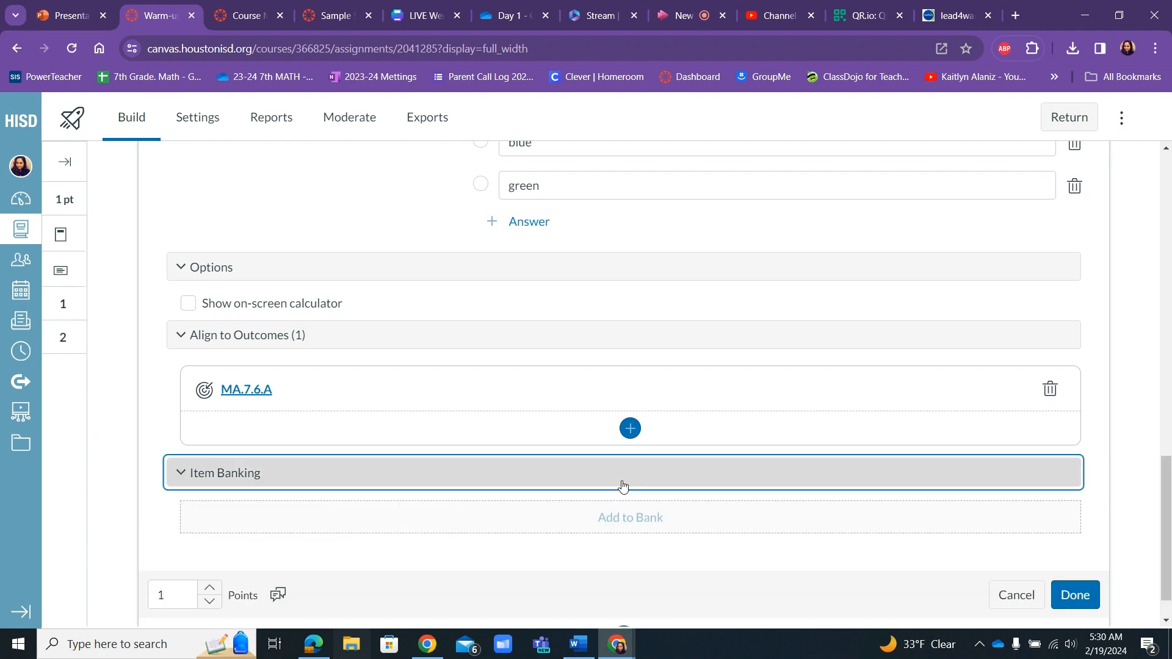
pyautogui.click(626, 518)
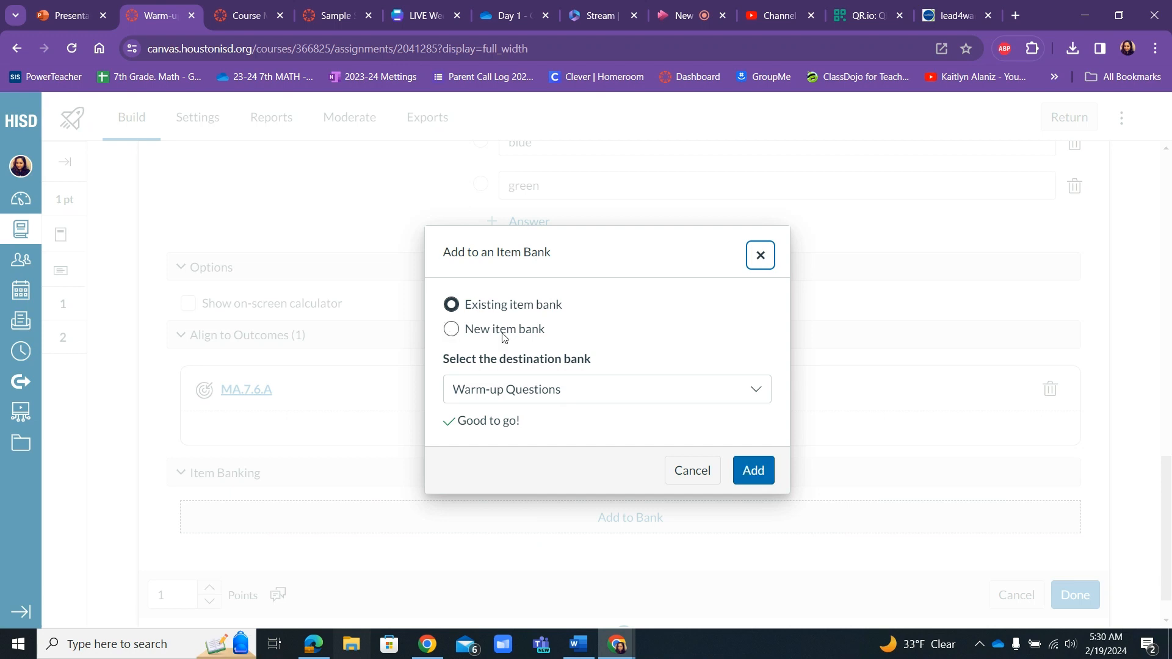
pyautogui.click(450, 330)
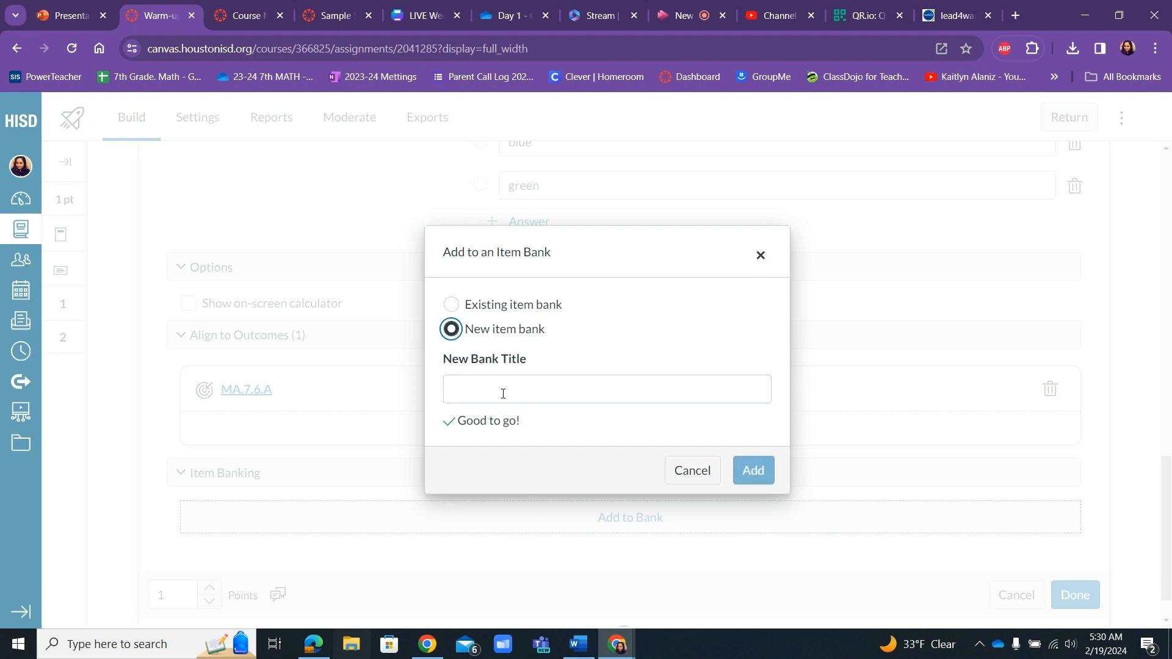
pyautogui.click(453, 305)
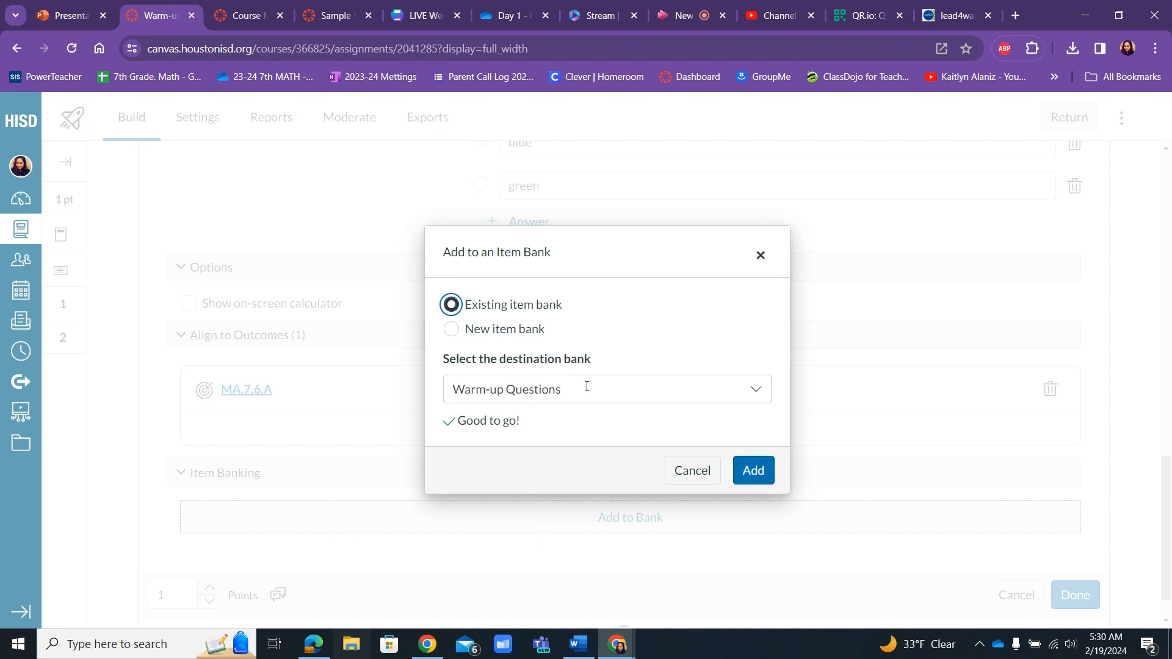
pyautogui.click(763, 477)
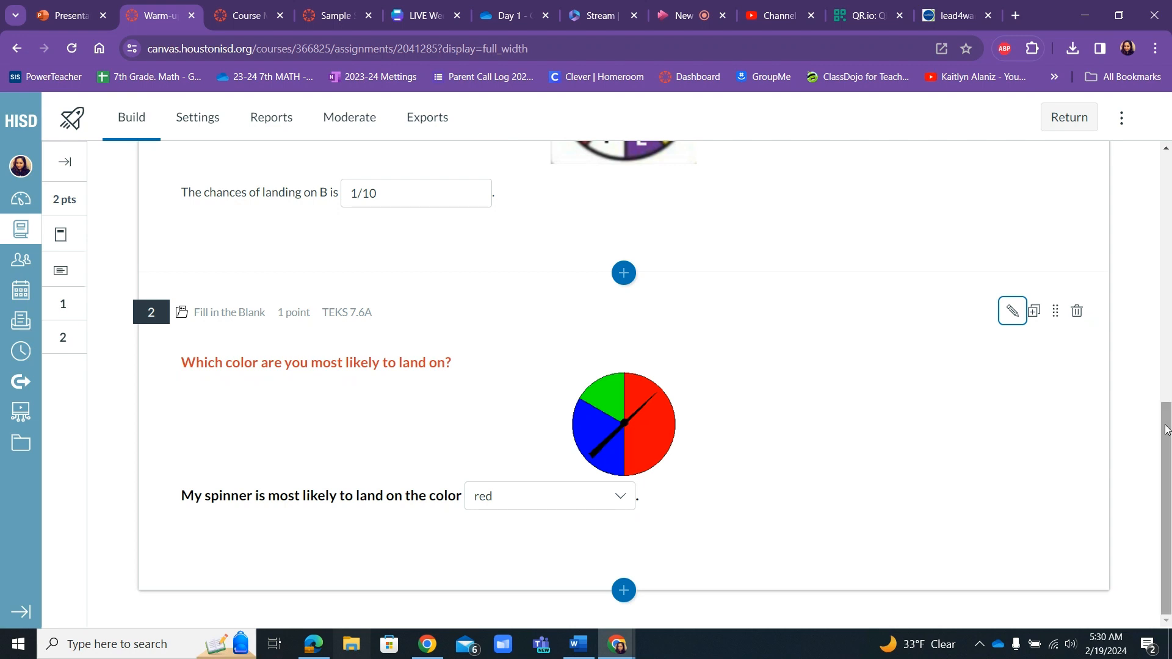
pyautogui.moveTo(1165, 425); pyautogui.dragTo(1168, 464)
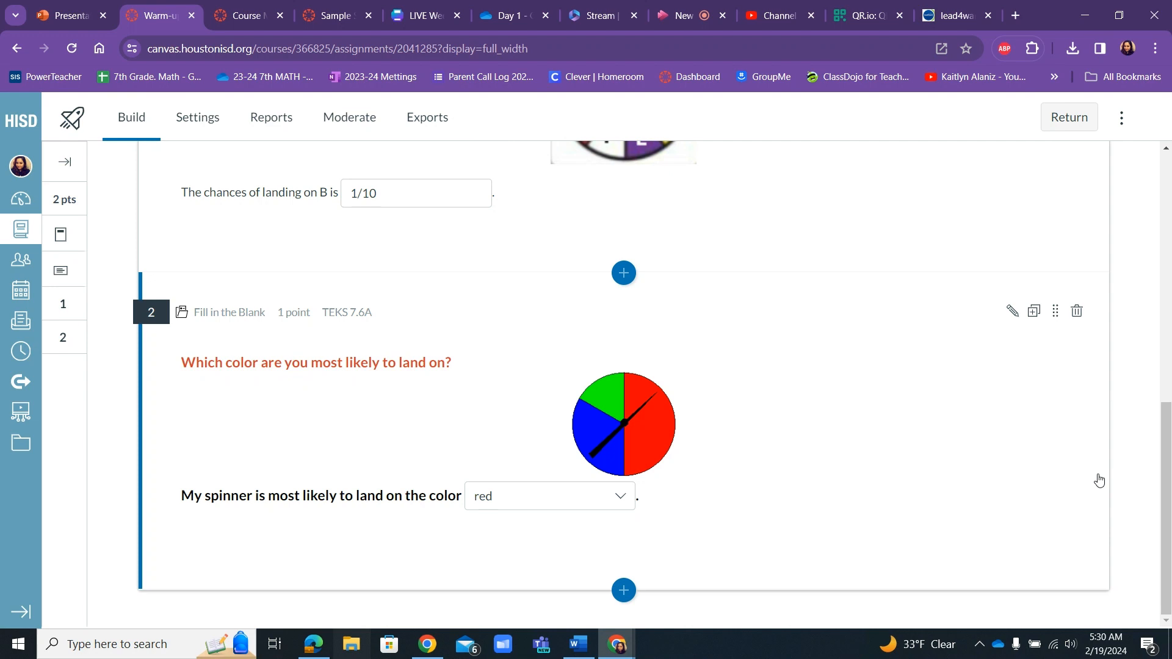
pyautogui.moveTo(1156, 528); pyautogui.dragTo(1136, 592)
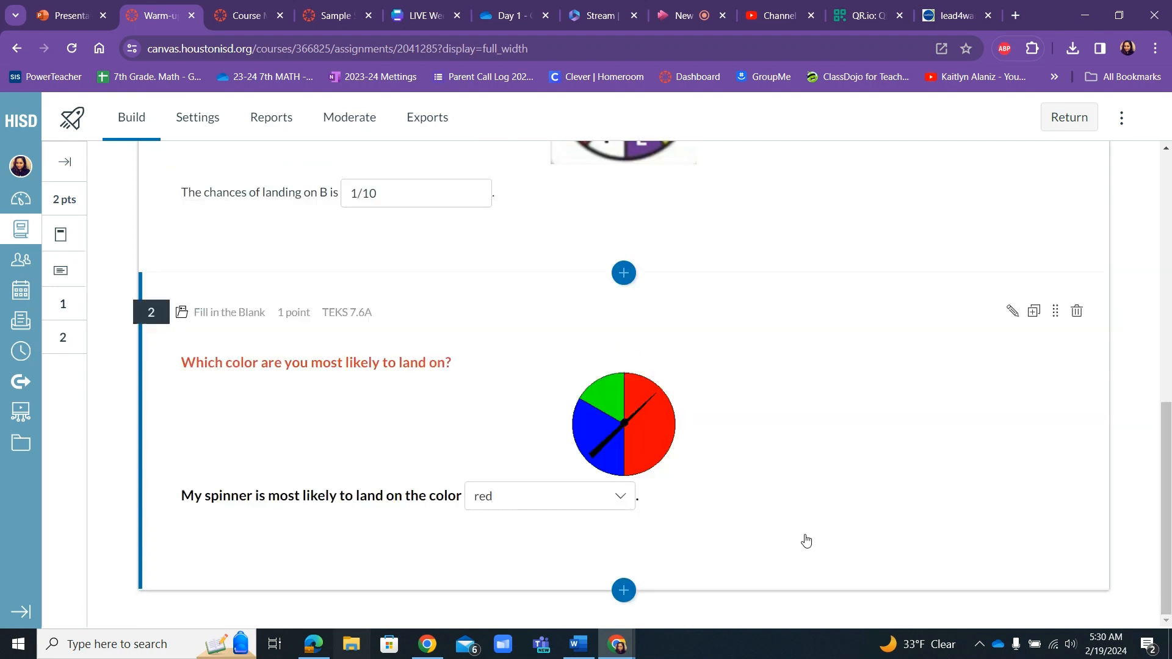